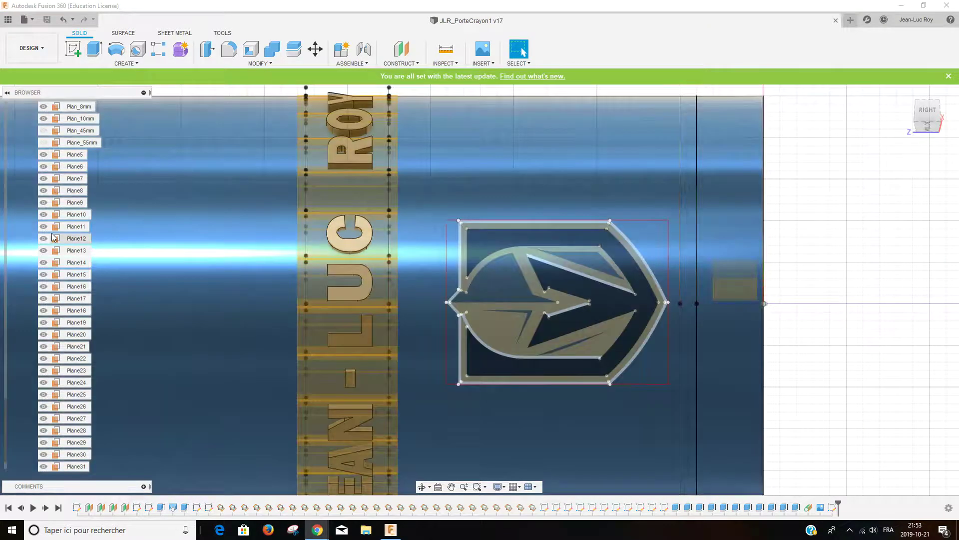
# - Rename Sketch17 in the Browser to 'SketchLogoBas' and clear the selection
pyautogui.scroll(3, 54, 236)
pyautogui.scroll(2, 54, 237)
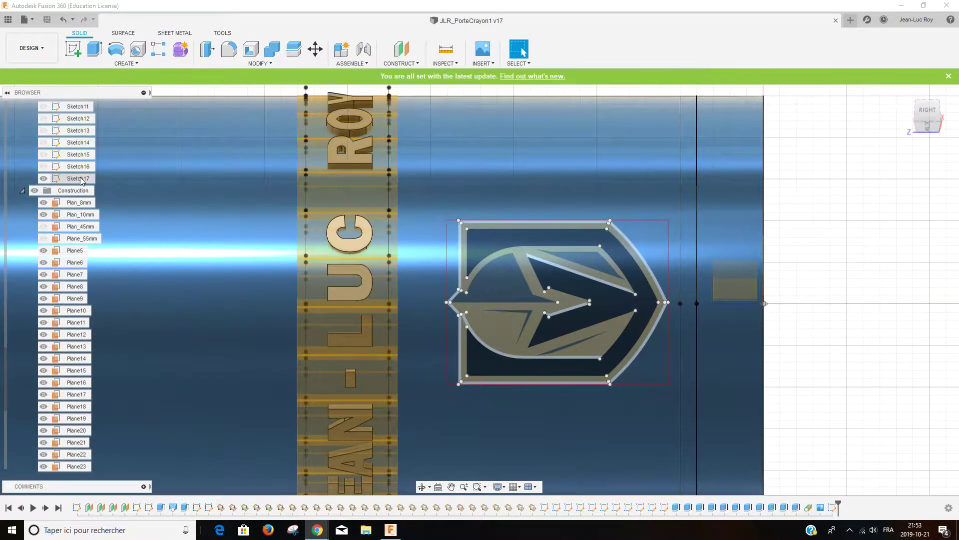
pyautogui.click(82, 181)
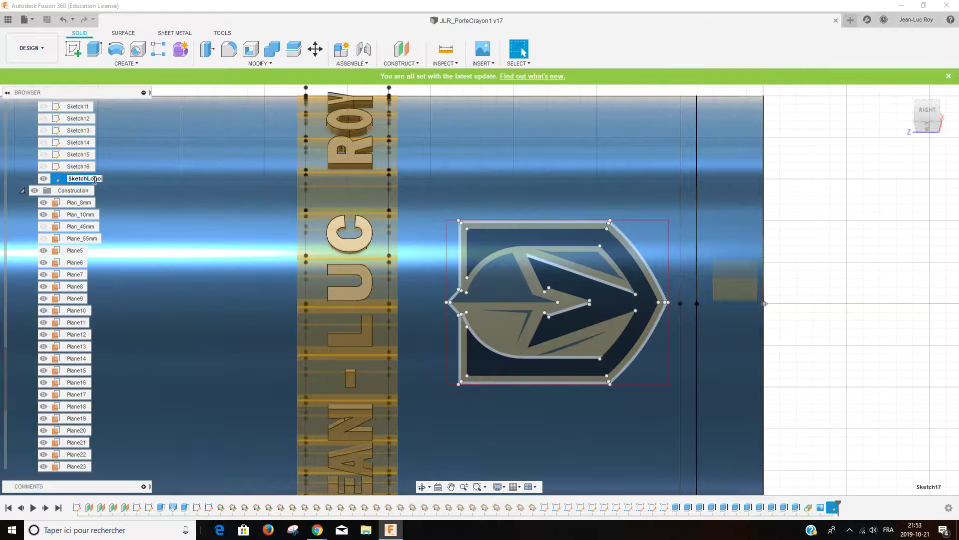
pyautogui.press('Return')
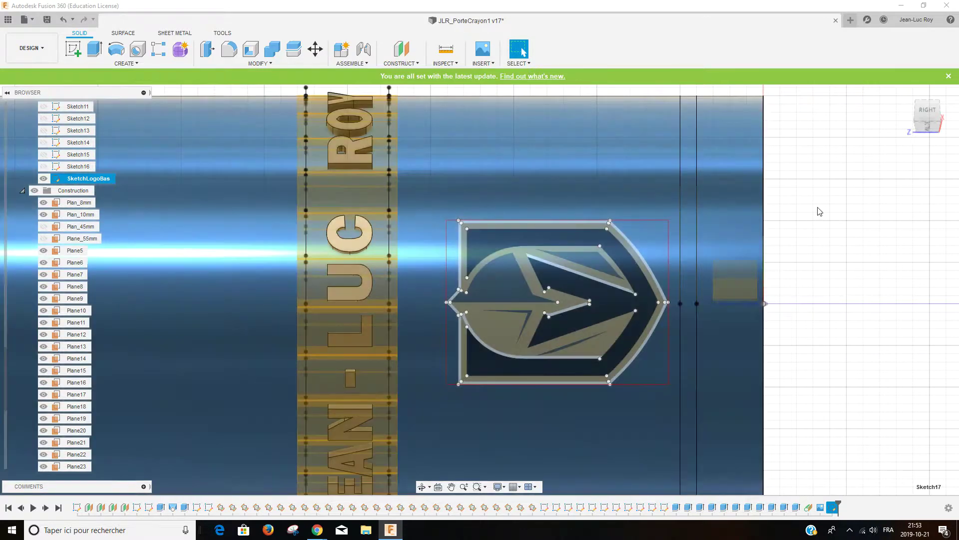
pyautogui.click(850, 216)
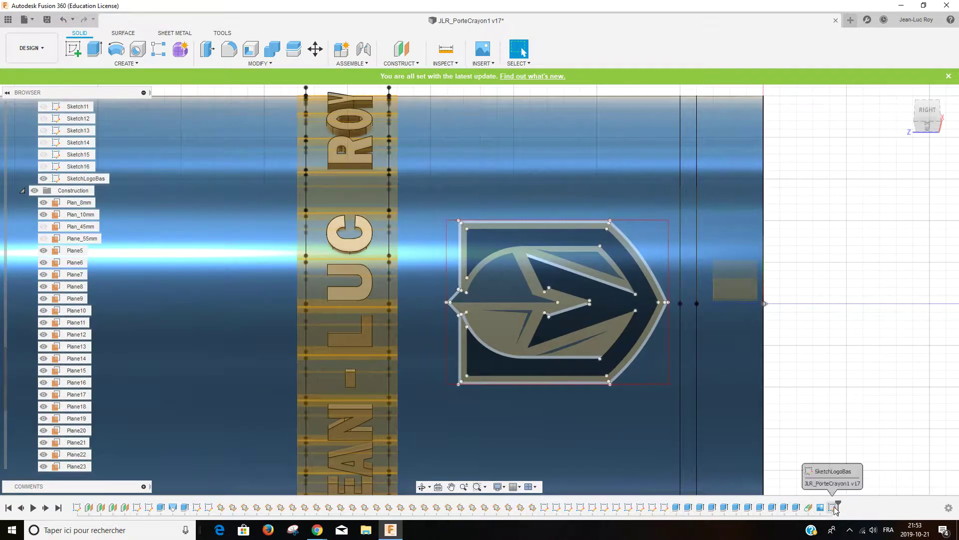
# - Open SketchLogoBas for editing from the timeline
pyautogui.click(834, 507)
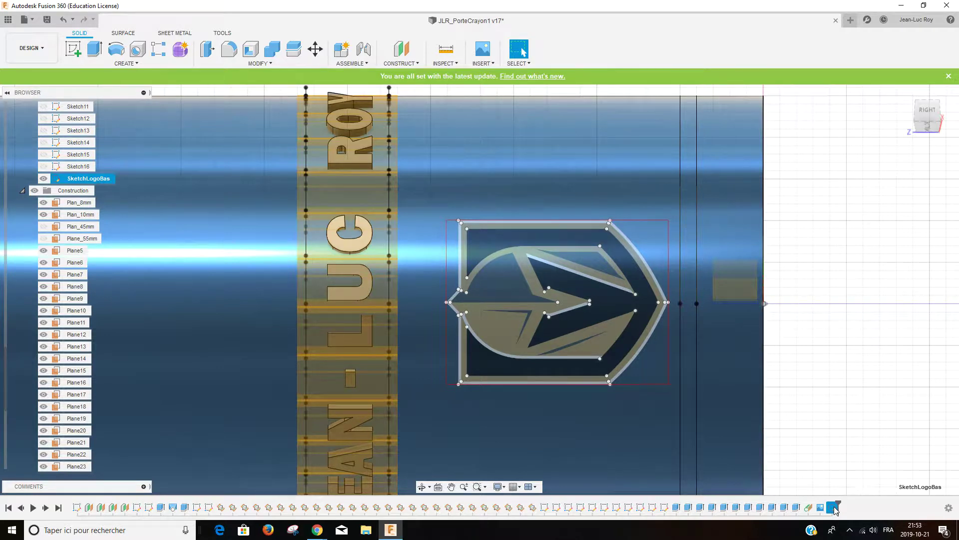
pyautogui.rightClick(835, 509)
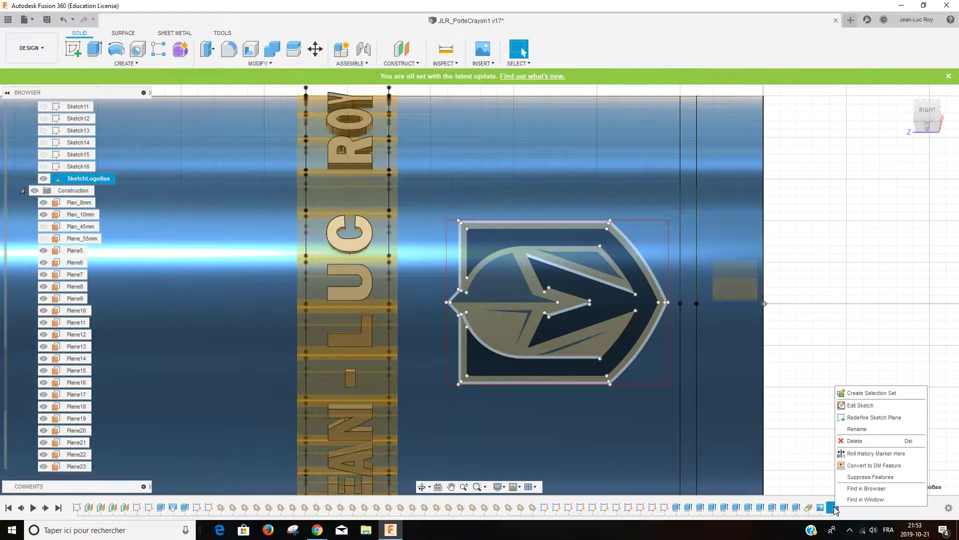
pyautogui.click(861, 406)
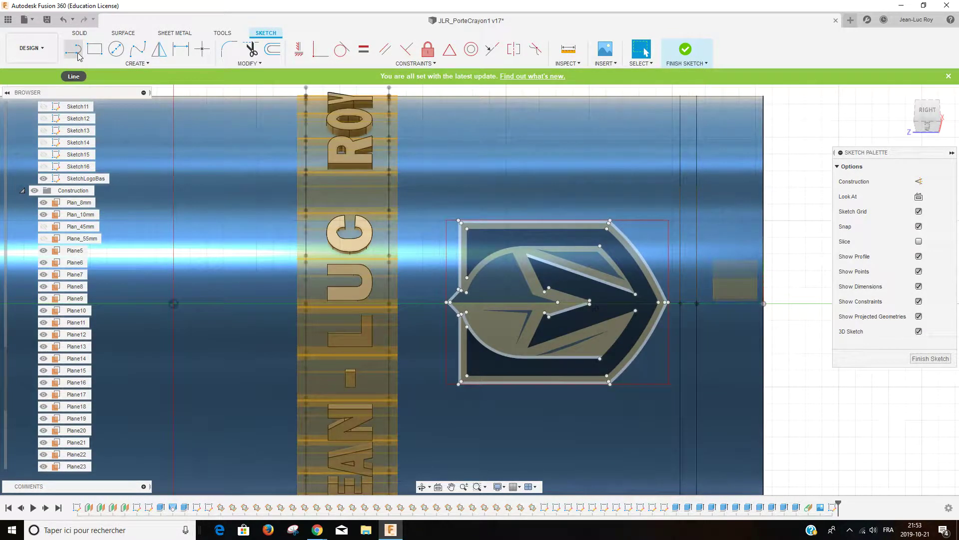
# - Draw a line along the shield's top edge from its top-left to top-right corner
pyautogui.click(74, 49)
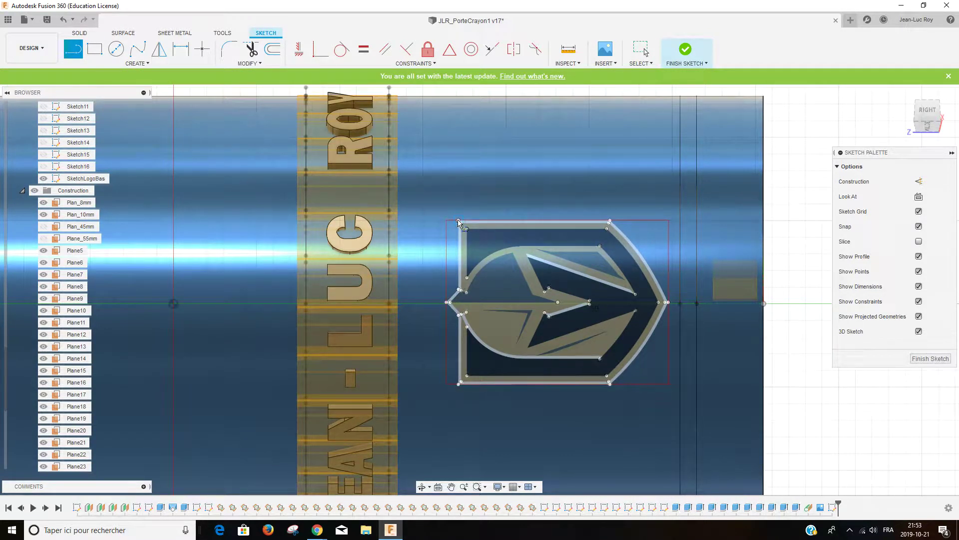
pyautogui.click(458, 221)
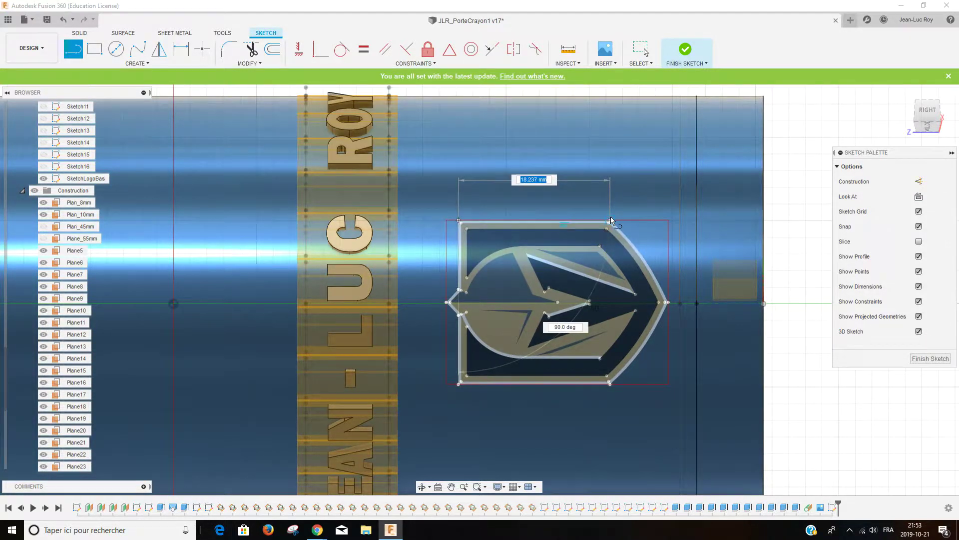
pyautogui.scroll(3, 610, 222)
pyautogui.scroll(2, 612, 221)
pyautogui.click(610, 225)
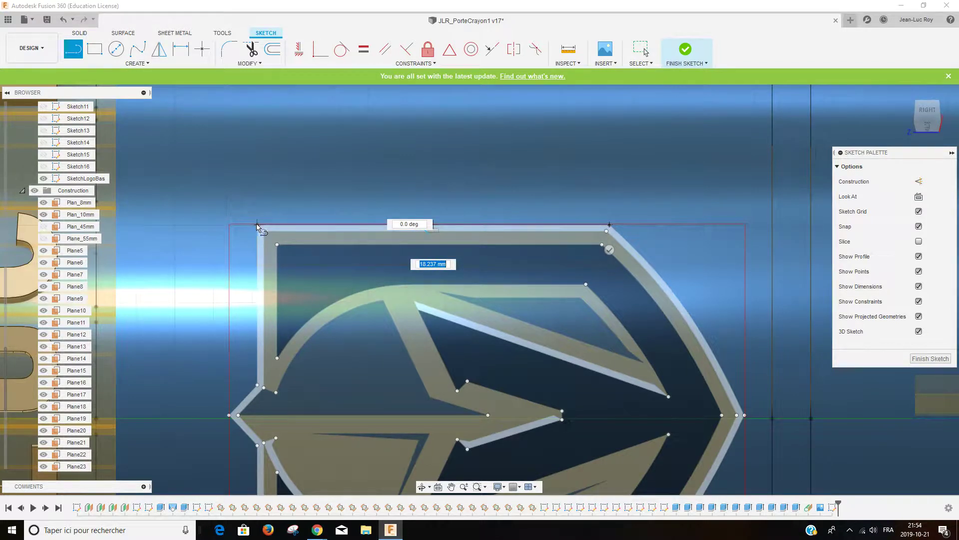
pyautogui.rightClick(255, 185)
pyautogui.click(268, 232)
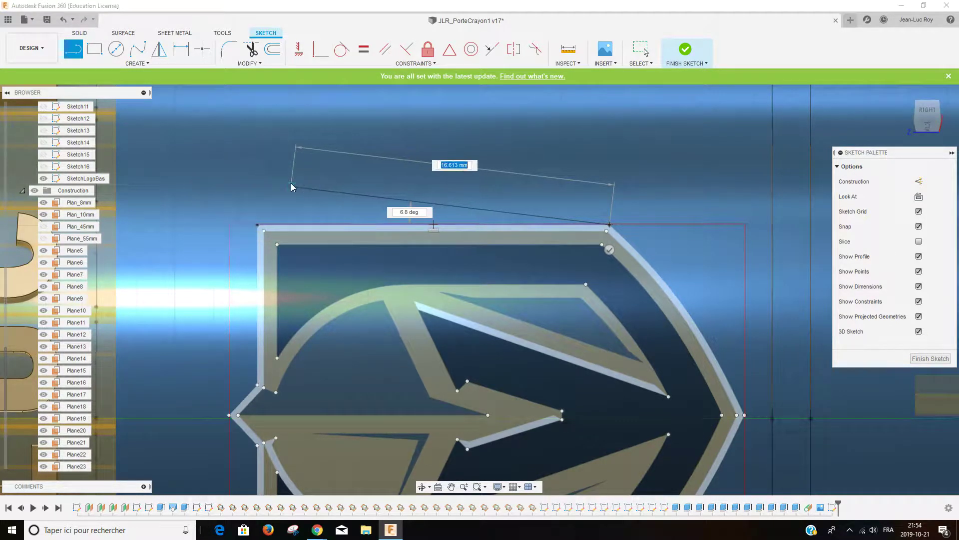
# - Trace the shield's left side, including its pointed notch, and its bottom edge
pyautogui.press('l')
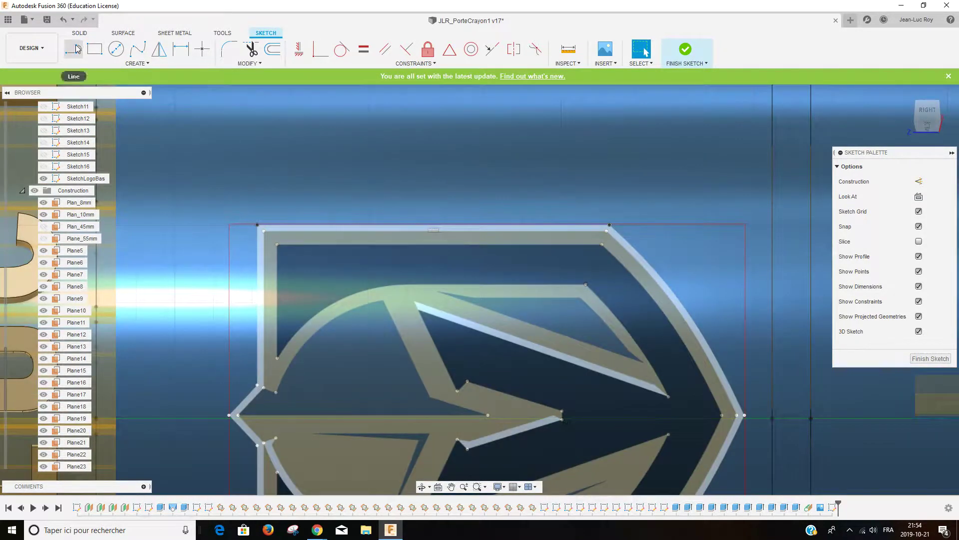
pyautogui.scroll(-3, 265, 300)
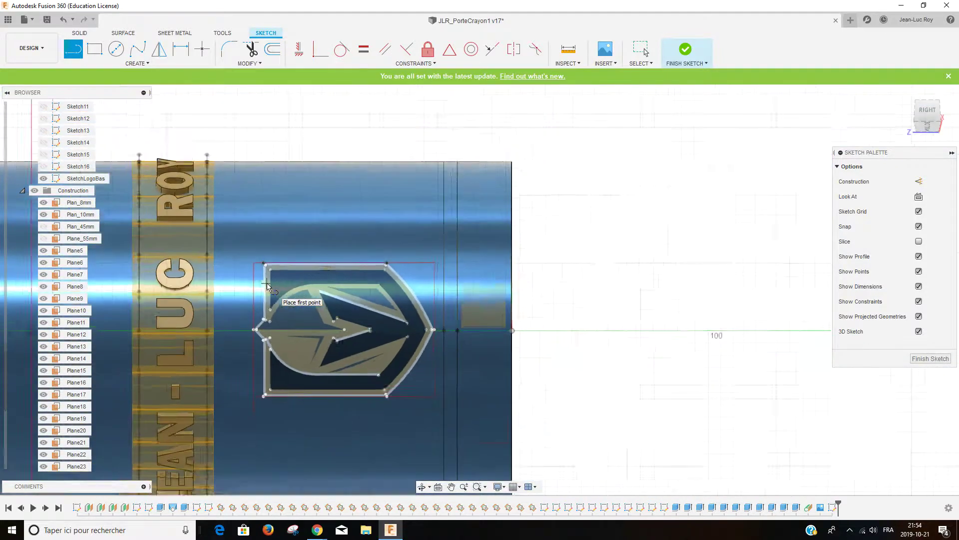
pyautogui.scroll(1, 265, 306)
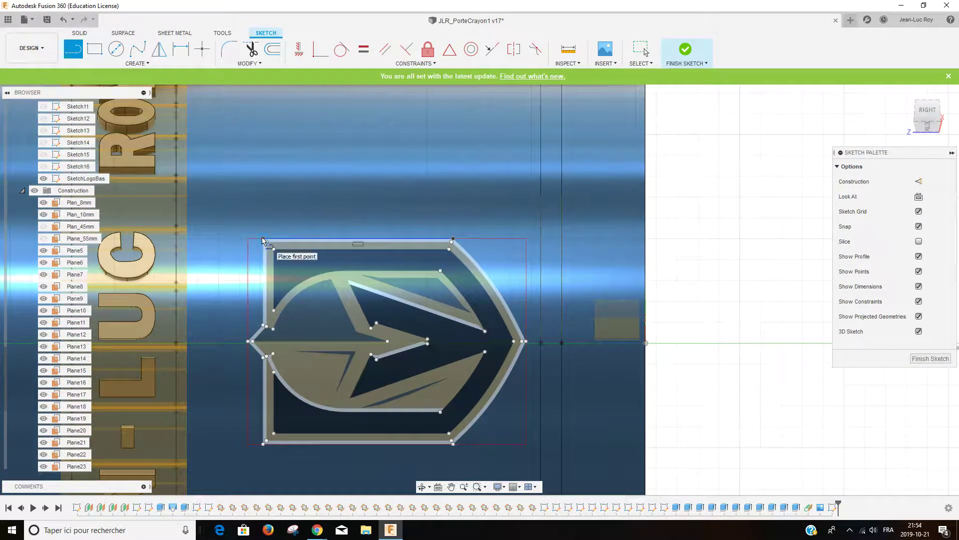
pyautogui.click(263, 239)
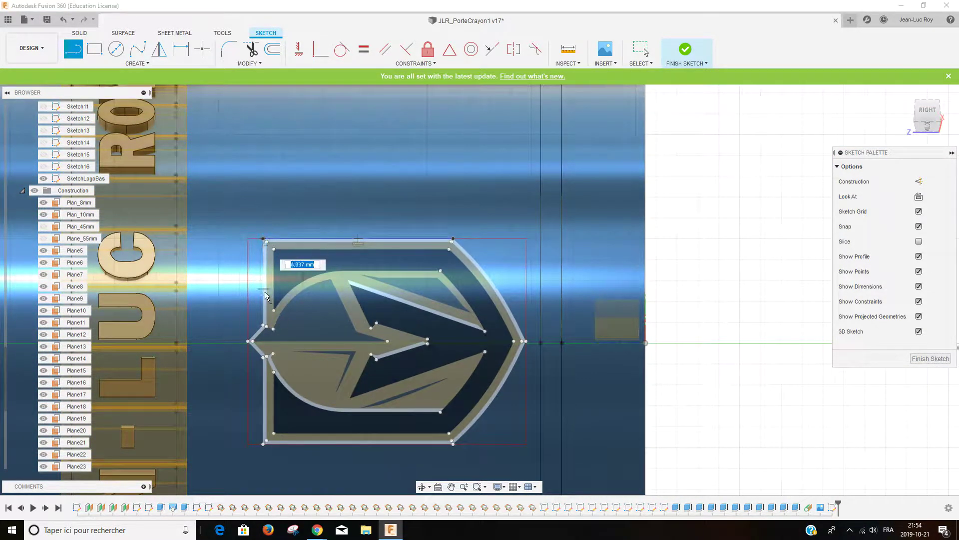
pyautogui.click(264, 325)
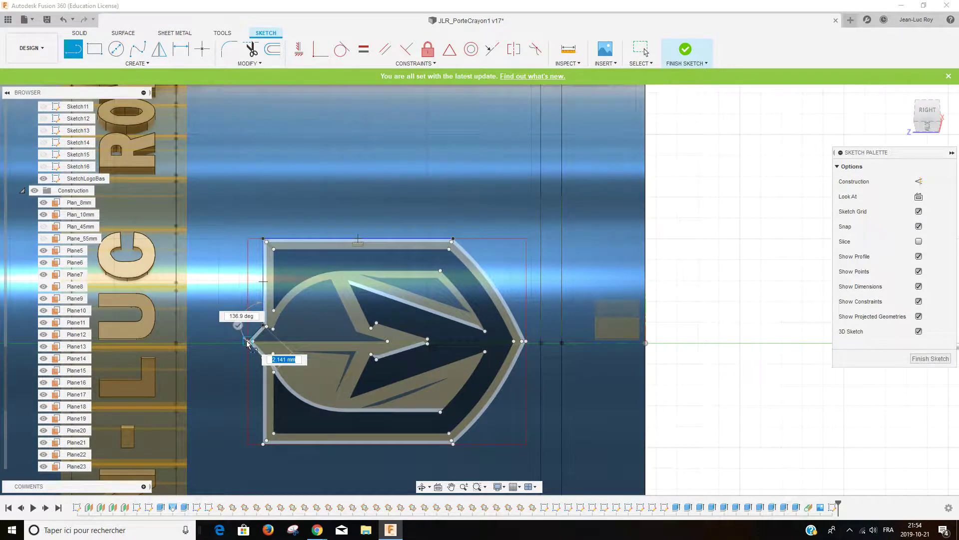
pyautogui.click(252, 341)
pyautogui.click(264, 356)
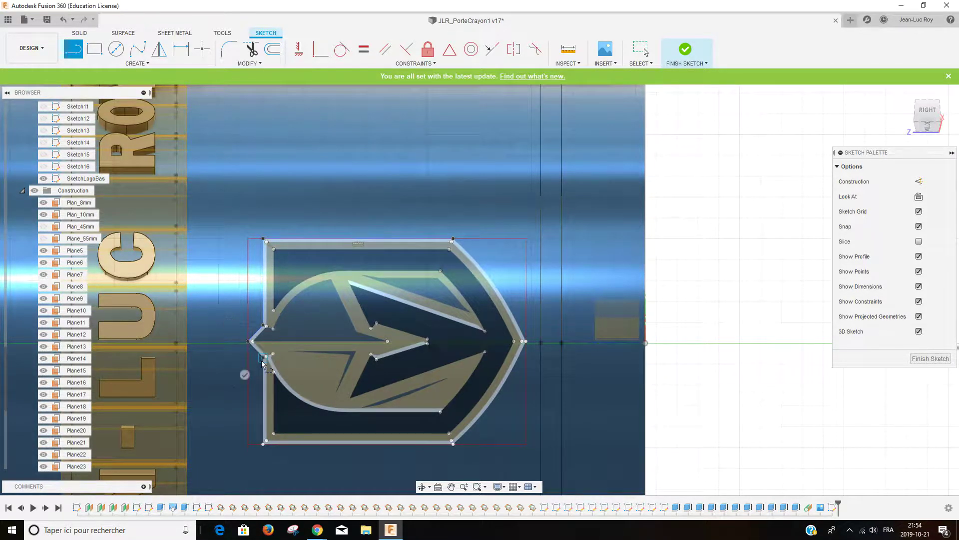
pyautogui.click(263, 444)
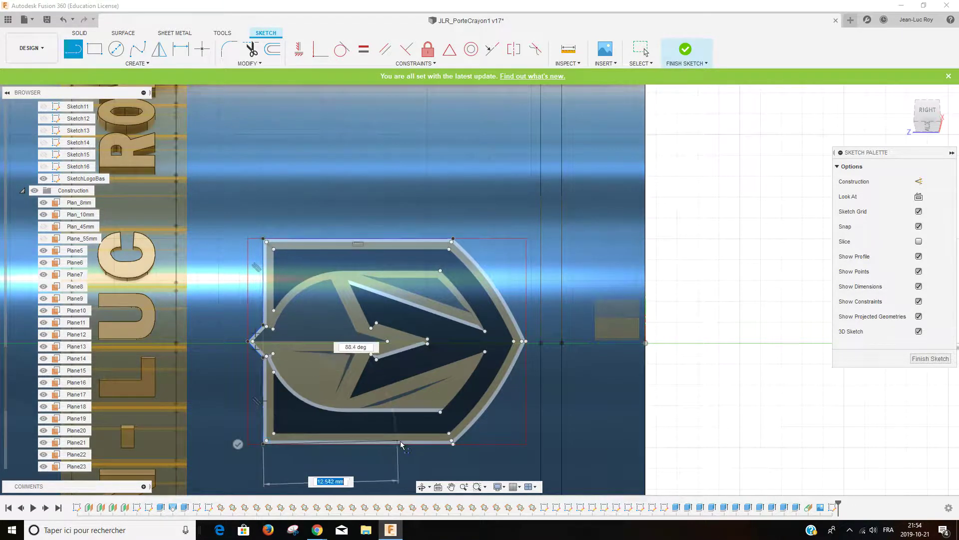
pyautogui.click(453, 444)
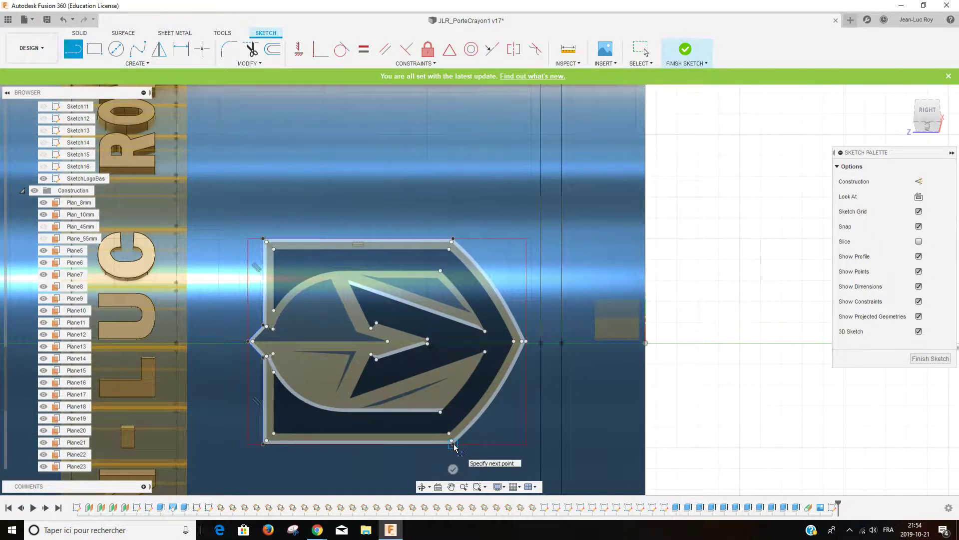
pyautogui.rightClick(455, 446)
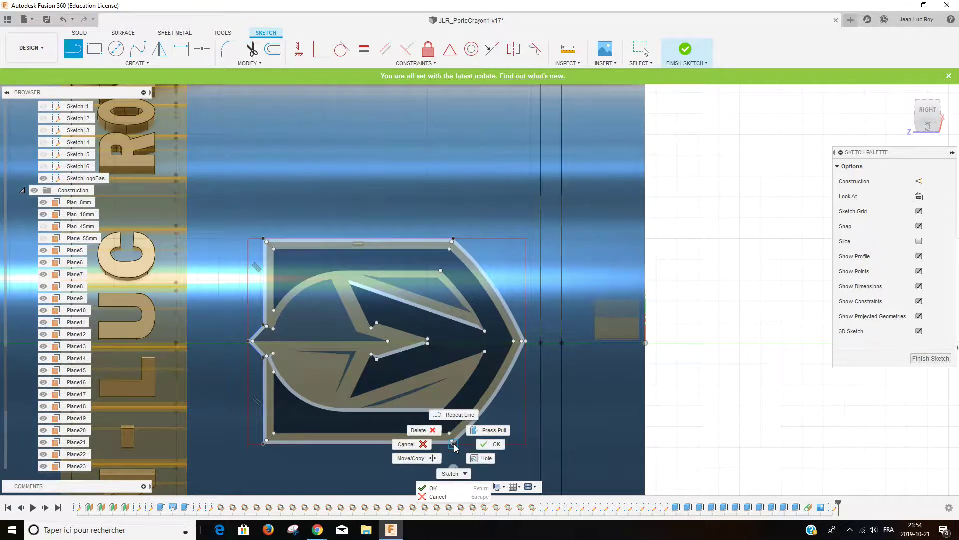
pyautogui.click(497, 449)
# - Trace the shield's top edge, pointed left side and bottom to the lower-right corner
pyautogui.scroll(2, 302, 247)
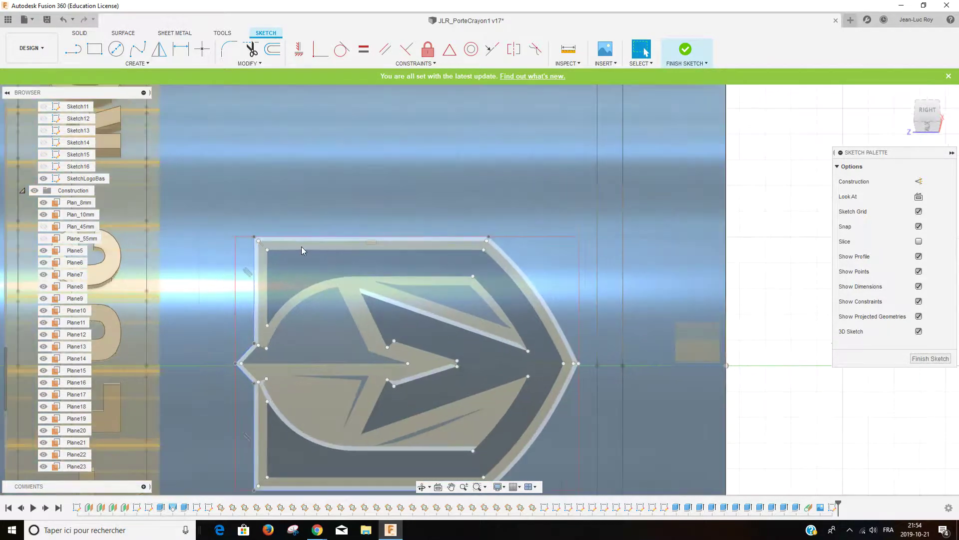
pyautogui.press('l')
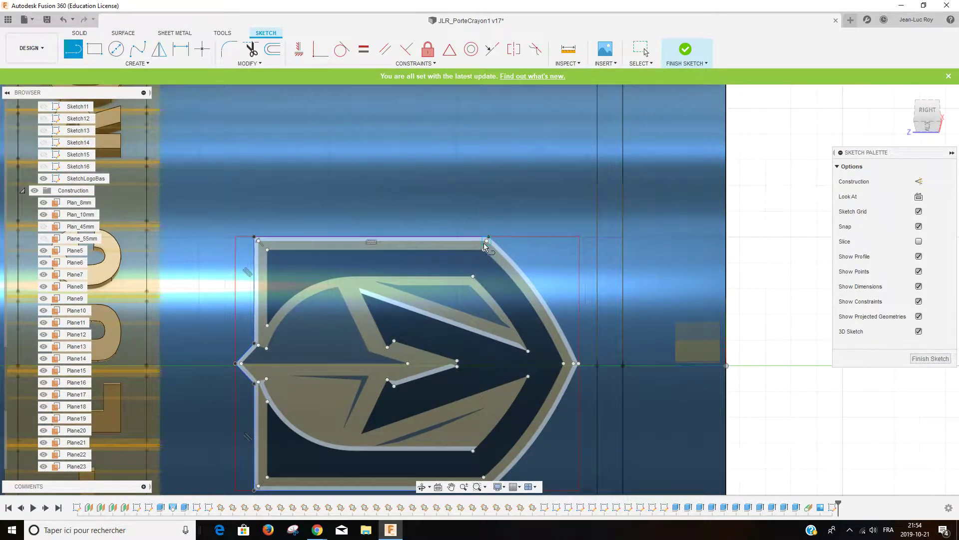
pyautogui.click(487, 241)
pyautogui.click(258, 242)
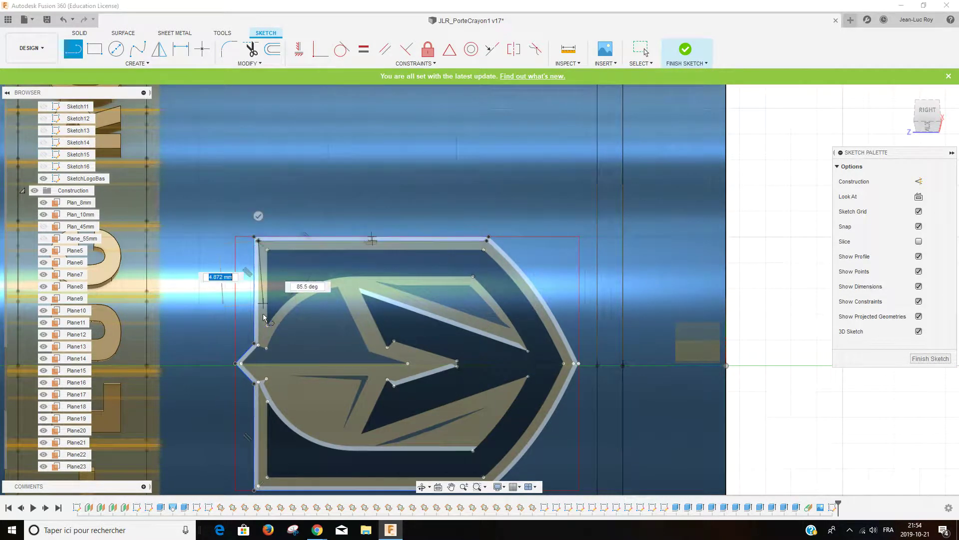
pyautogui.click(258, 345)
pyautogui.click(240, 363)
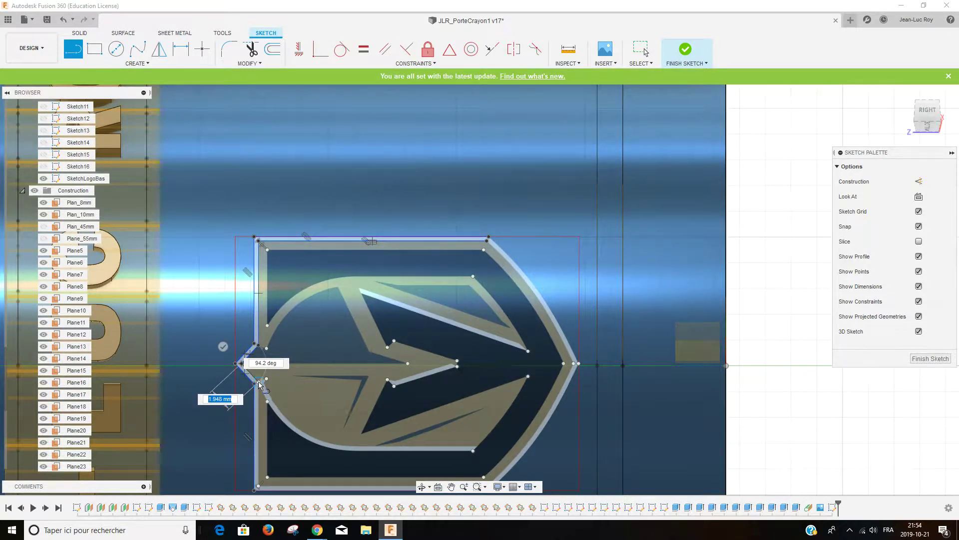
pyautogui.click(260, 382)
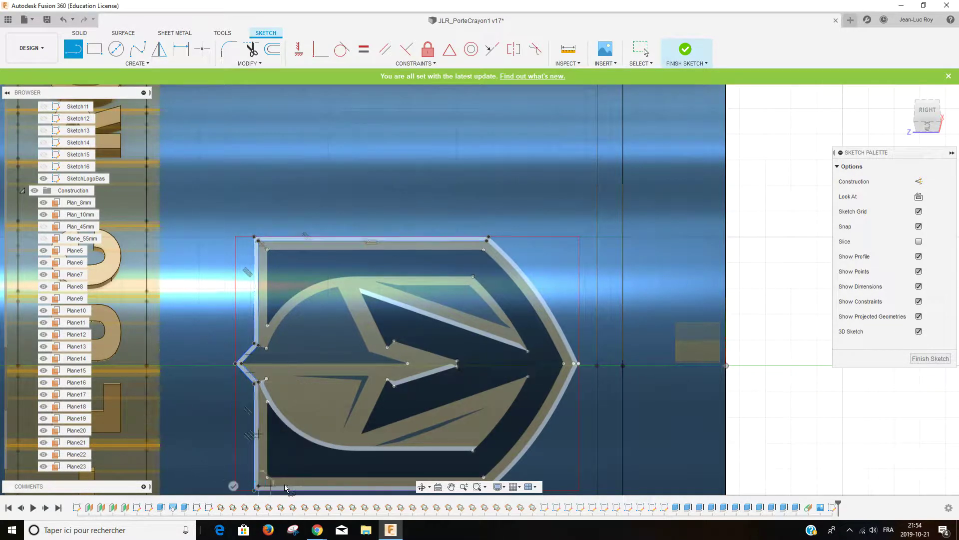
pyautogui.scroll(-1, 262, 480)
pyautogui.scroll(-1, 463, 442)
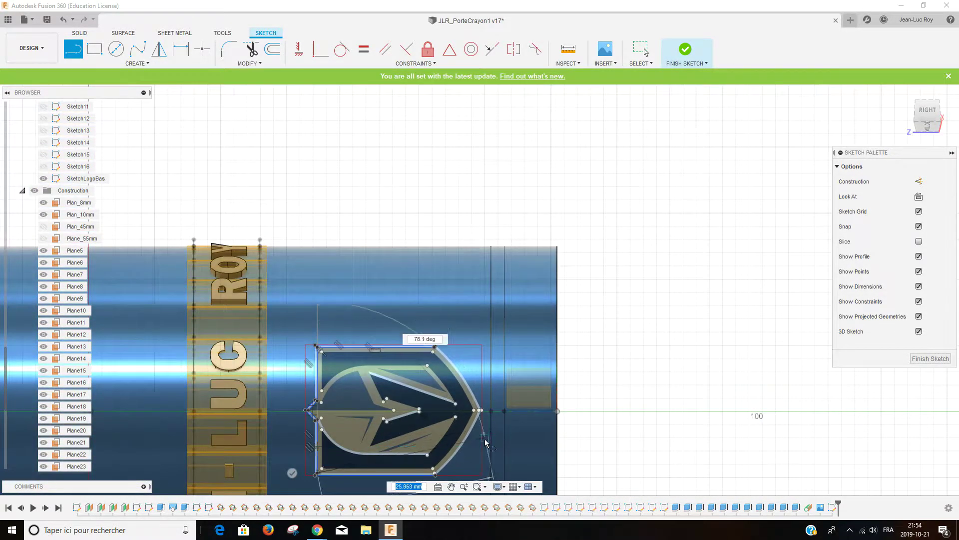
pyautogui.scroll(2, 455, 450)
pyautogui.scroll(1, 455, 450)
pyautogui.moveTo(403, 490); pyautogui.dragTo(423, 349, button='middle')
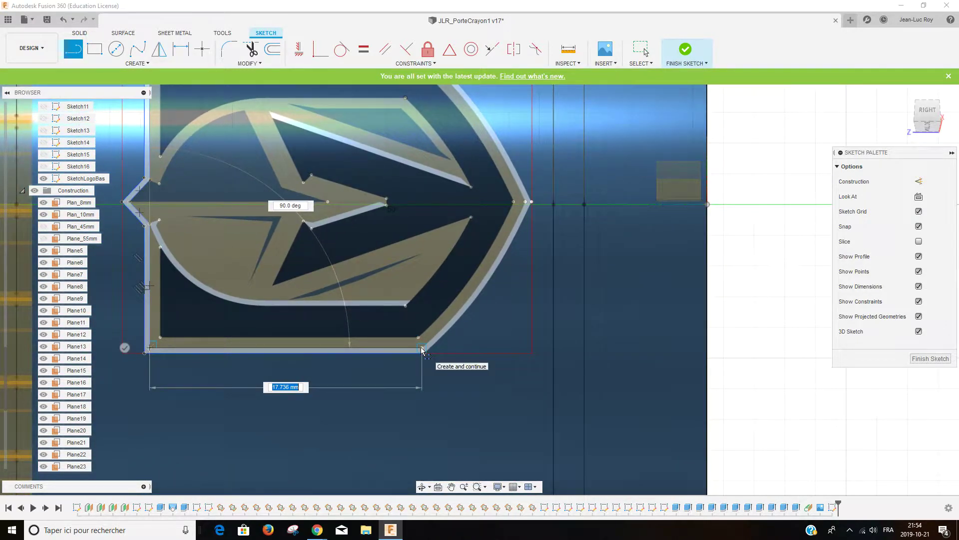
pyautogui.click(422, 349)
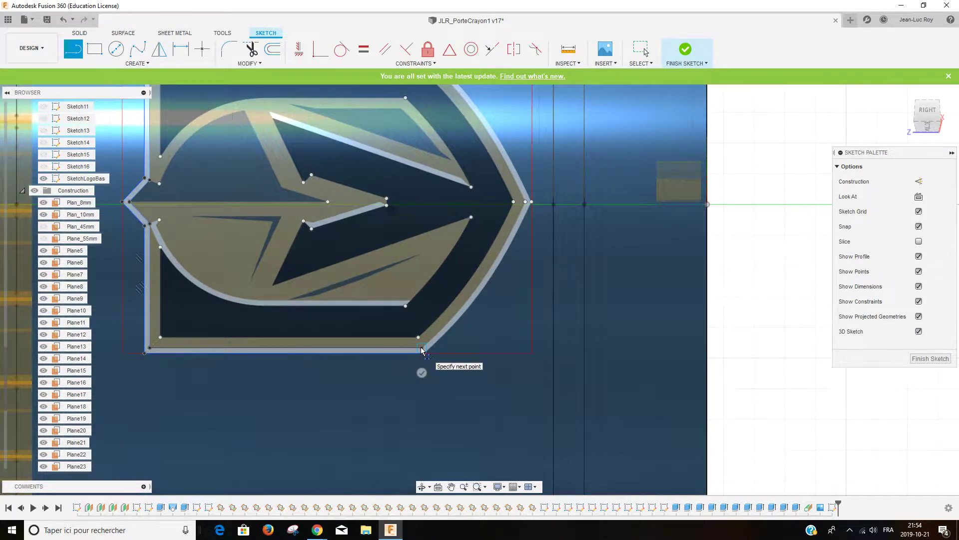
pyautogui.press('Escape')
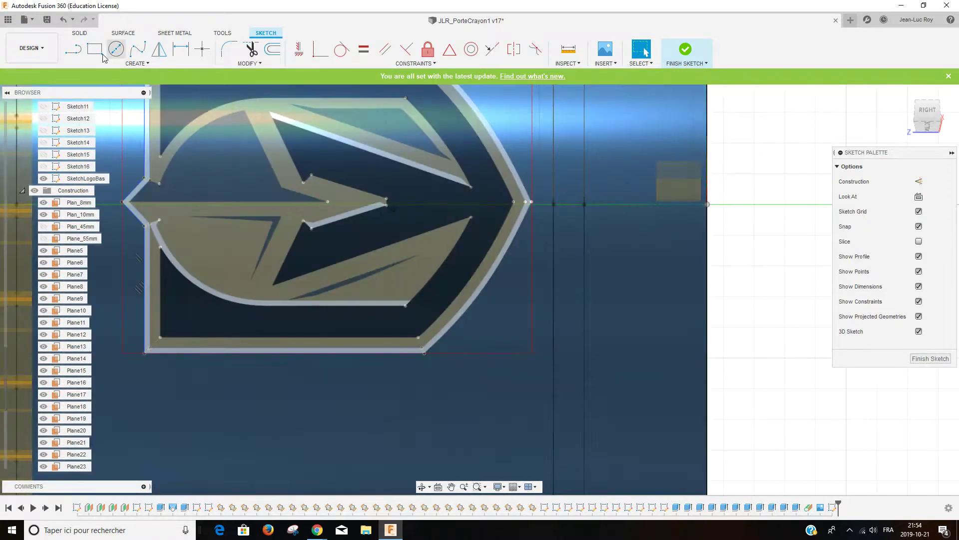
# - Trace the inner border's bottom edge and left side up to the arc
pyautogui.click(73, 48)
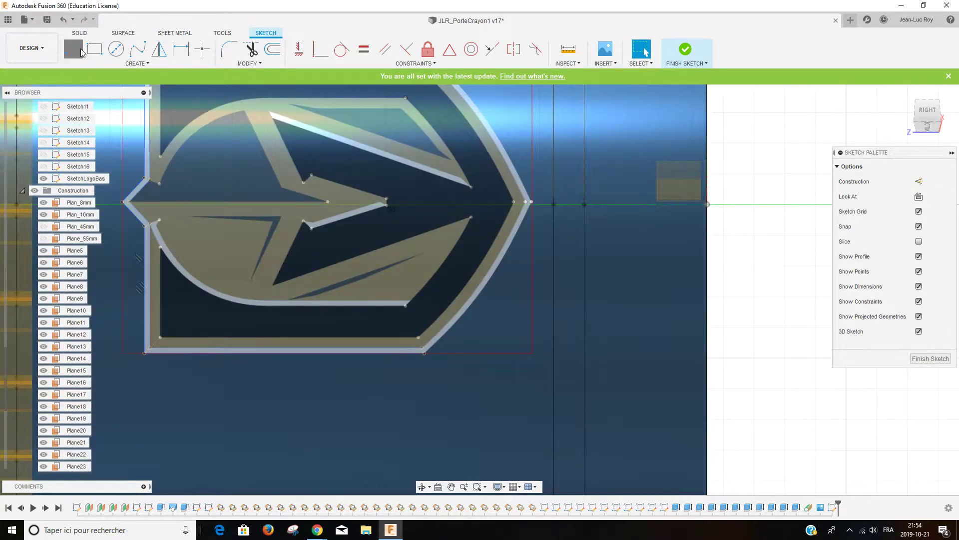
pyautogui.click(419, 339)
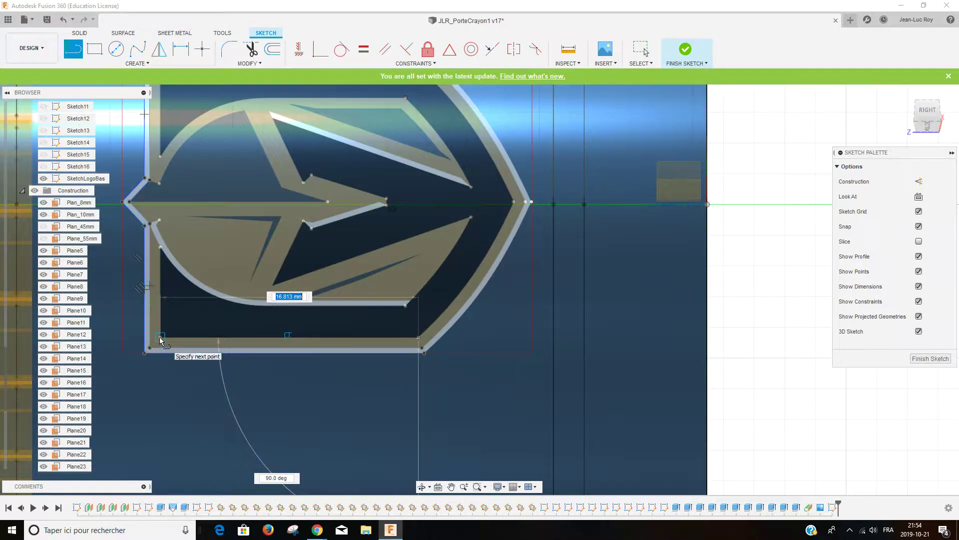
pyautogui.click(160, 335)
pyautogui.click(160, 248)
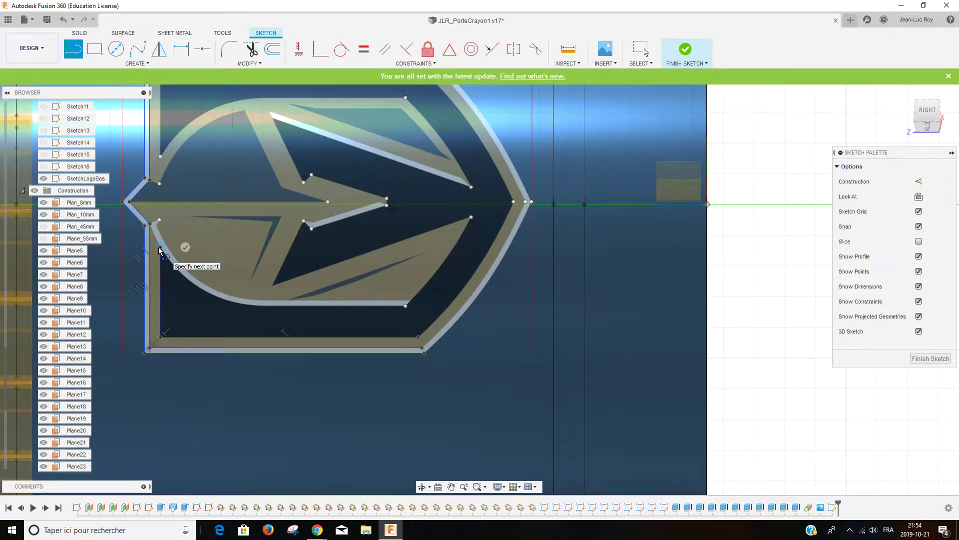
pyautogui.press('Escape')
# - Trace the inner border's top edge and the start of its left side
pyautogui.scroll(-3, 186, 212)
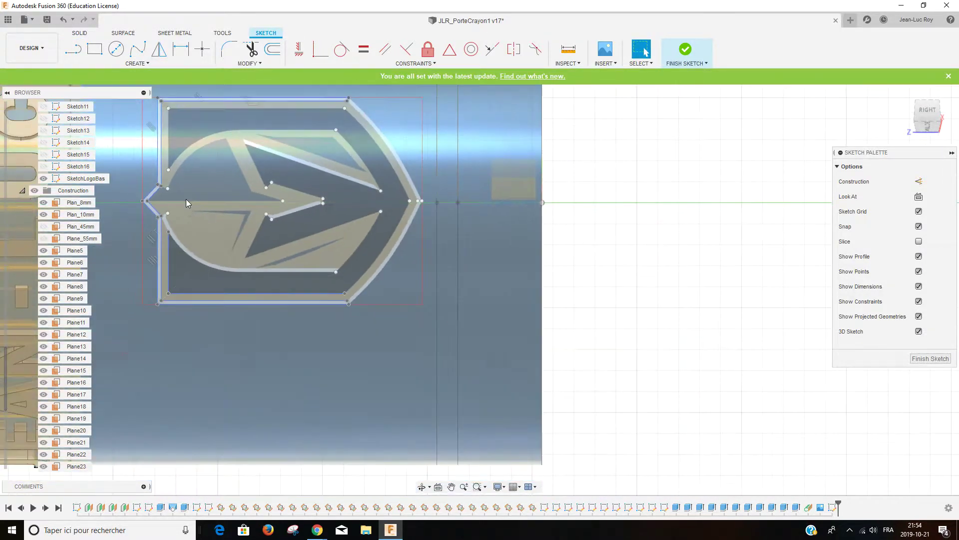
pyautogui.scroll(-3, 186, 199)
pyautogui.scroll(3, 165, 126)
pyautogui.scroll(-1, 165, 126)
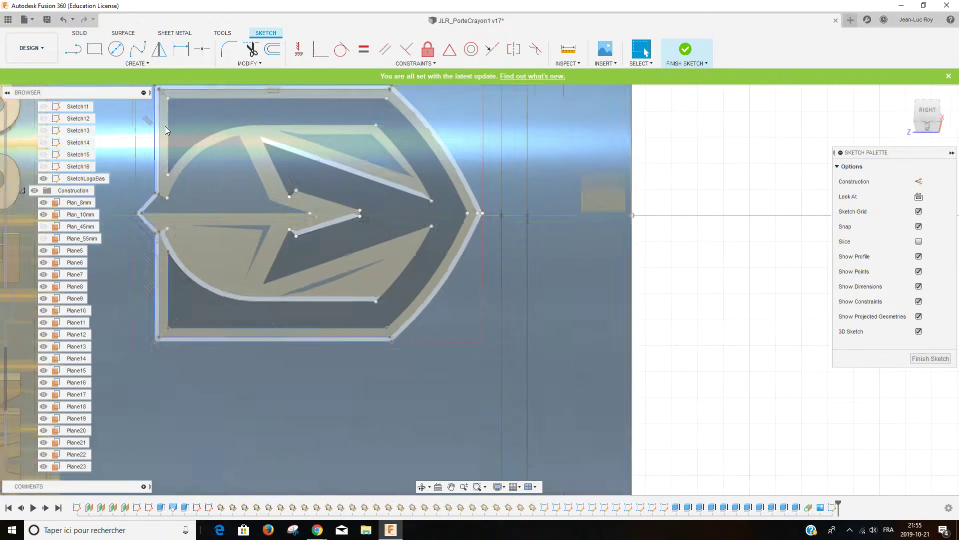
pyautogui.click(74, 59)
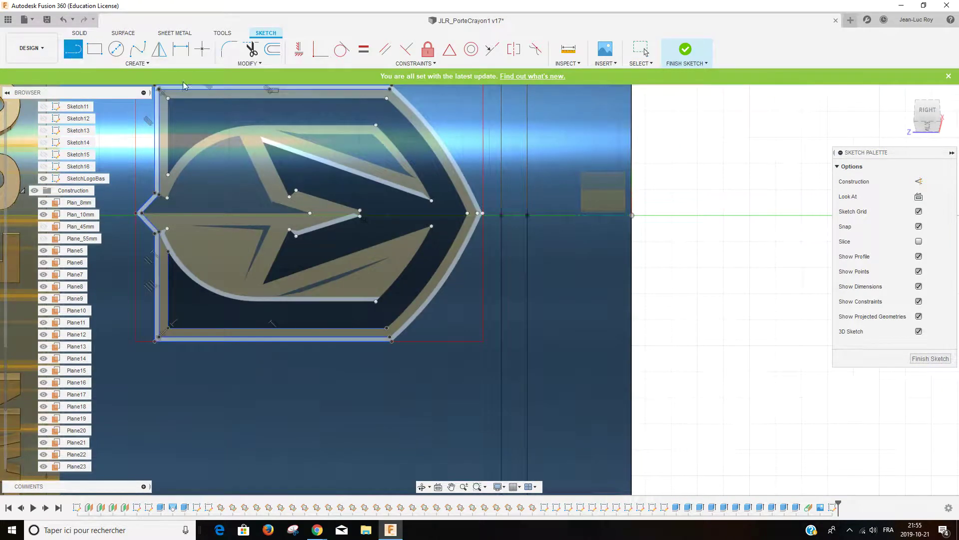
pyautogui.click(387, 98)
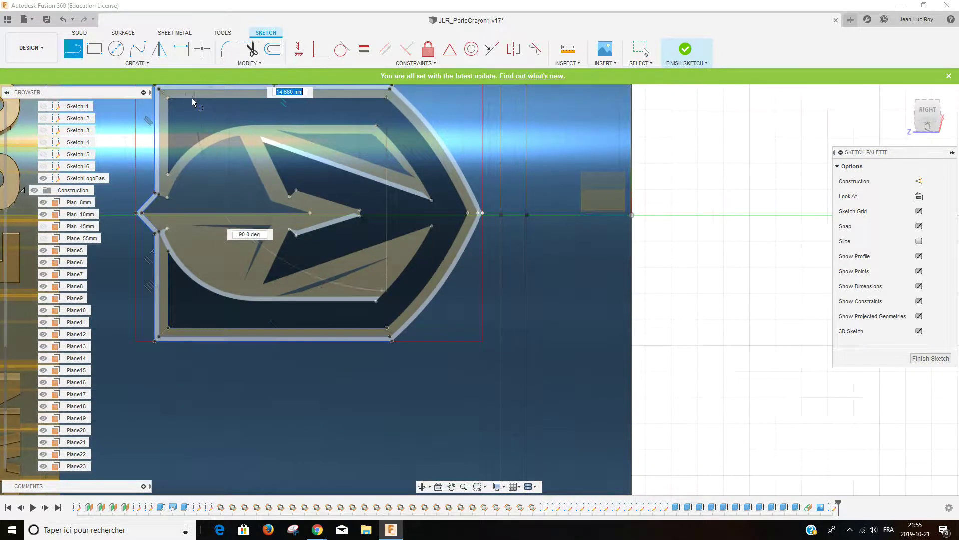
pyautogui.click(169, 99)
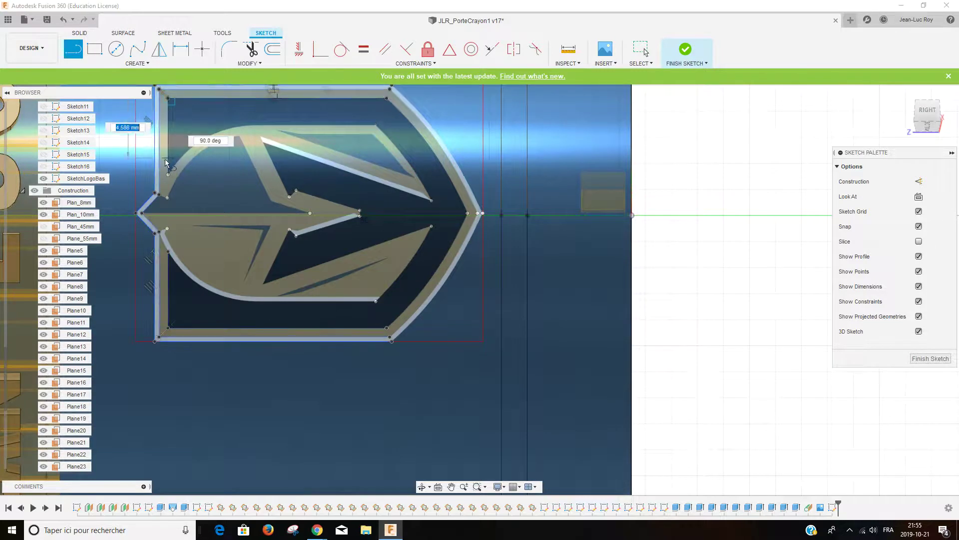
pyautogui.click(169, 175)
# - Trace the arrow's upper edge from the logo's left vertex to where it meets the ring
pyautogui.press('Escape')
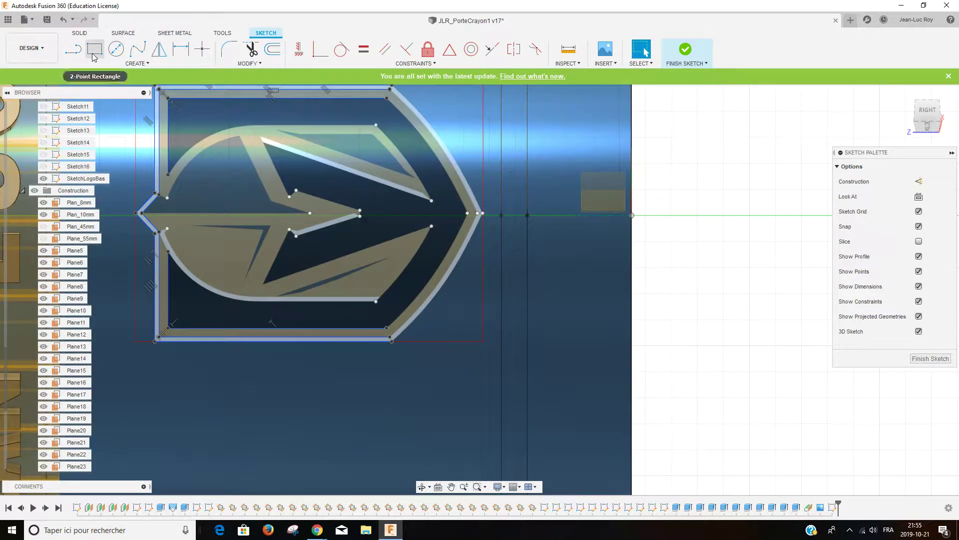
pyautogui.click(74, 48)
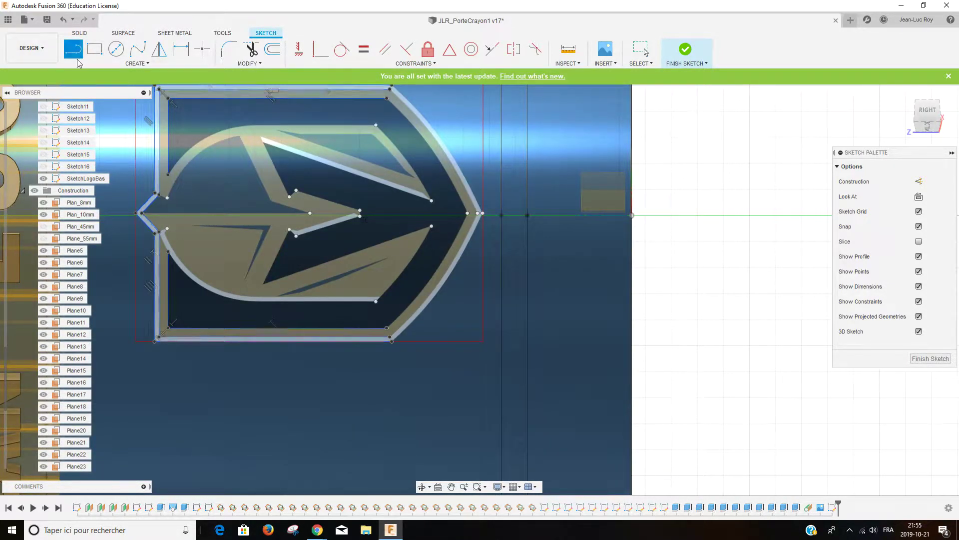
pyautogui.scroll(2, 148, 213)
pyautogui.scroll(1, 149, 214)
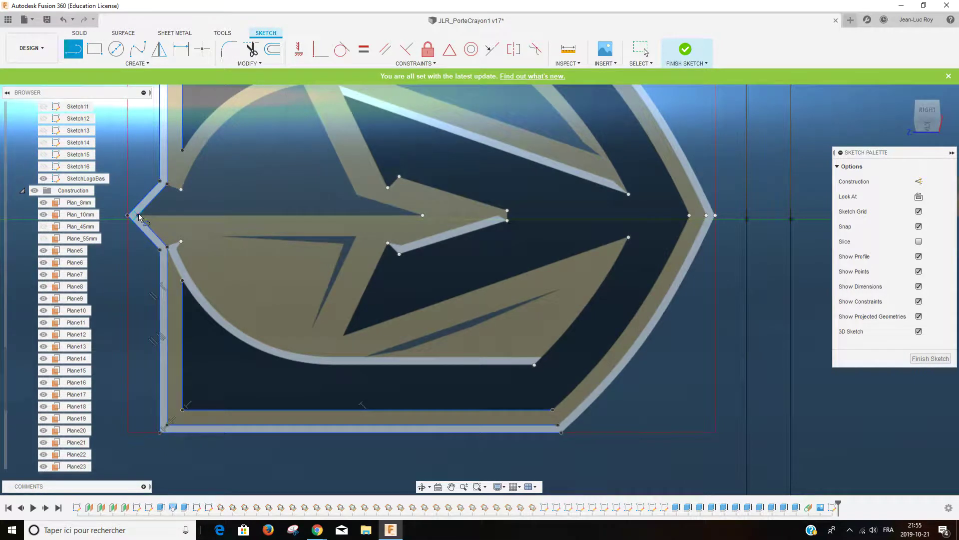
pyautogui.click(138, 215)
pyautogui.click(423, 216)
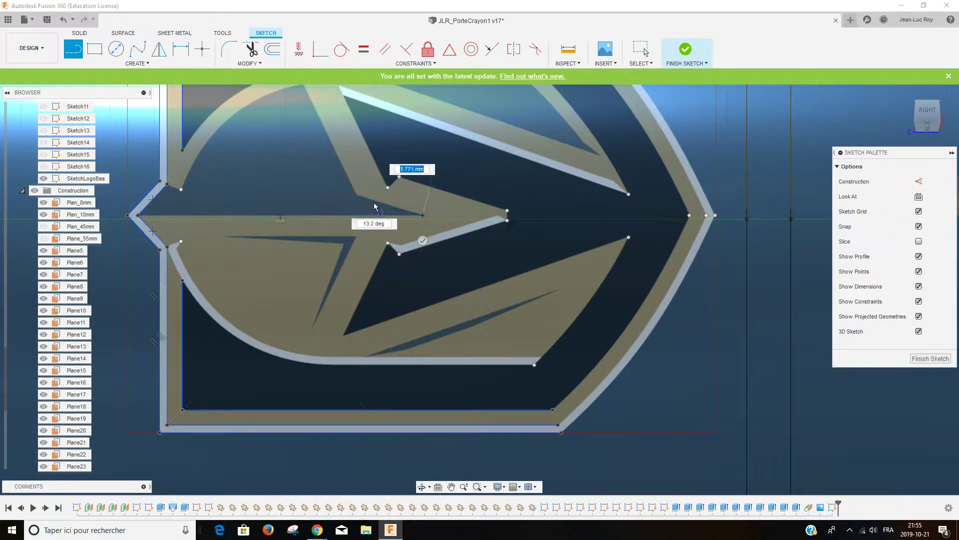
pyautogui.scroll(2, 358, 196)
pyautogui.scroll(3, 357, 197)
pyautogui.scroll(-2, 357, 198)
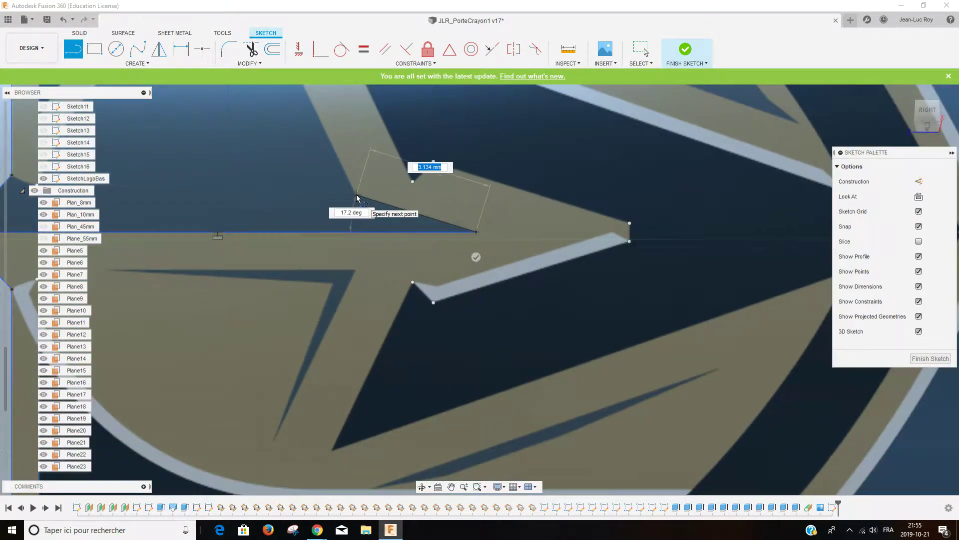
pyautogui.scroll(2, 357, 198)
pyautogui.click(356, 198)
pyautogui.scroll(-3, 365, 171)
pyautogui.scroll(-2, 330, 150)
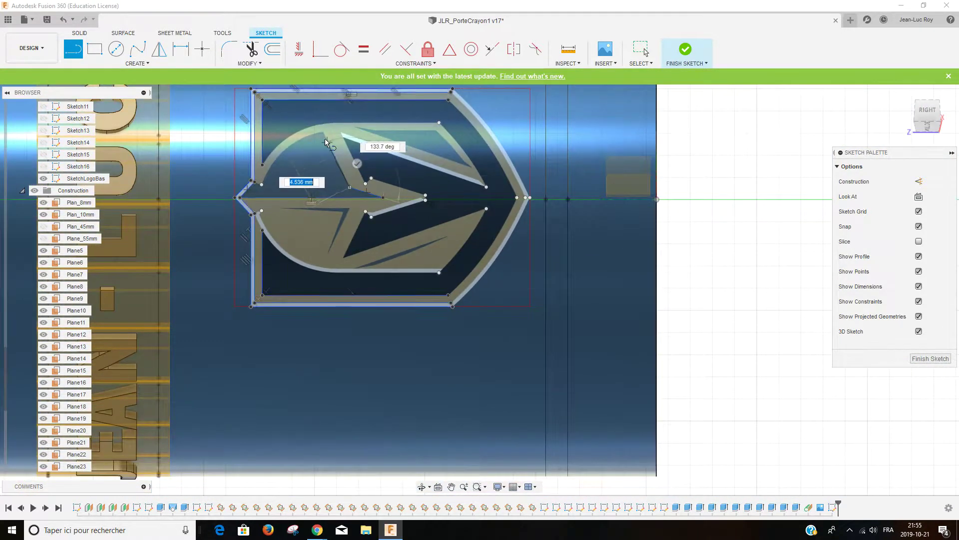
pyautogui.scroll(2, 325, 142)
pyautogui.scroll(2, 325, 137)
pyautogui.scroll(2, 323, 130)
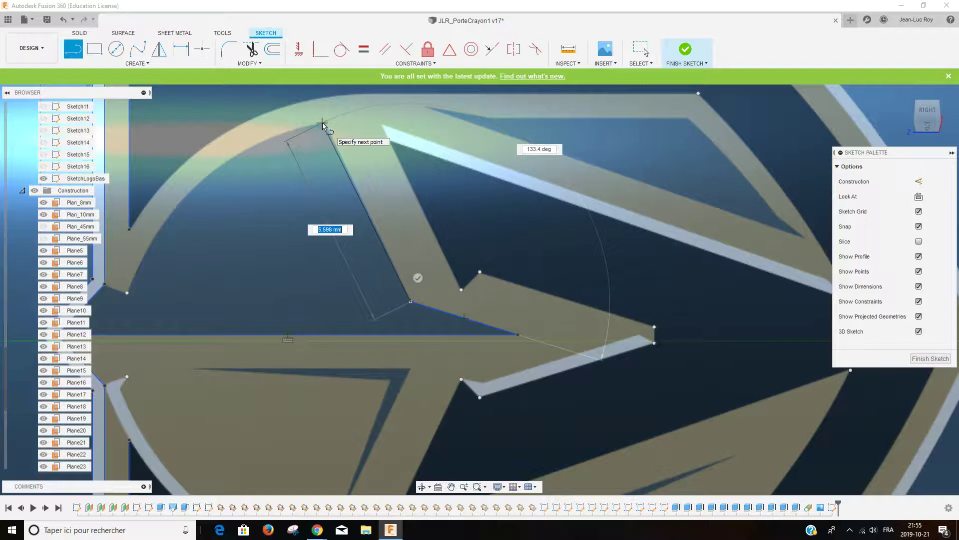
pyautogui.scroll(2, 322, 125)
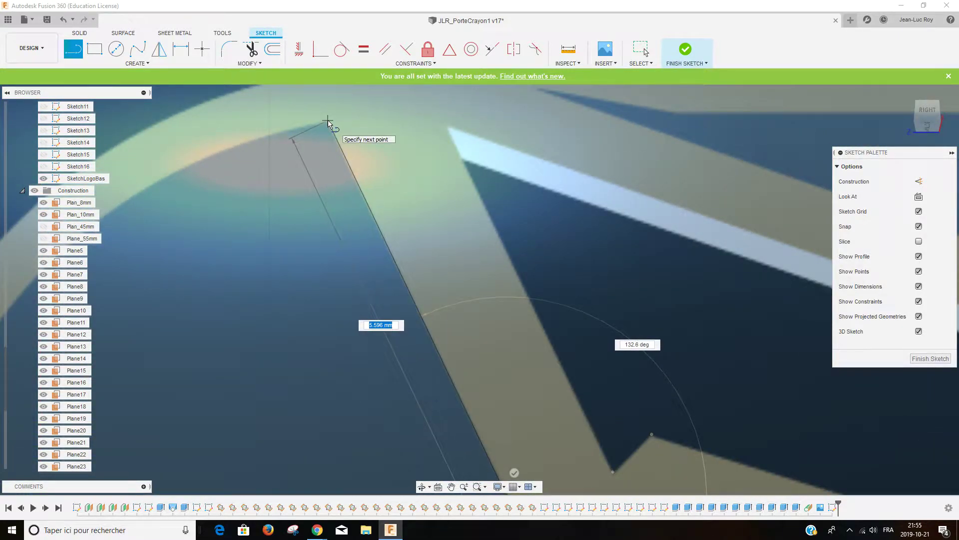
pyautogui.click(328, 122)
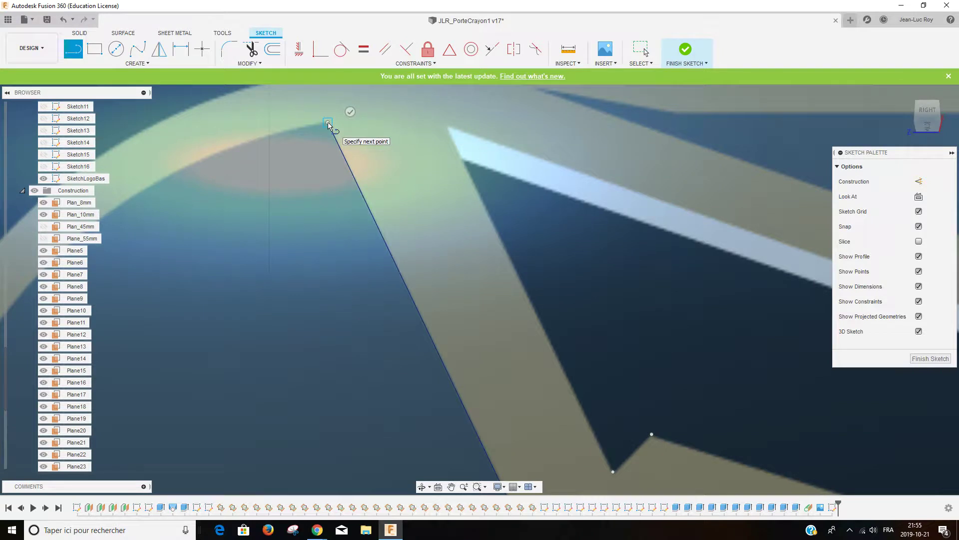
pyautogui.press('Escape')
# - Trace the arrowhead's notch and short edges, joining them to existing logo corners
pyautogui.scroll(-2, 468, 208)
pyautogui.scroll(-2, 470, 209)
pyautogui.scroll(-2, 601, 320)
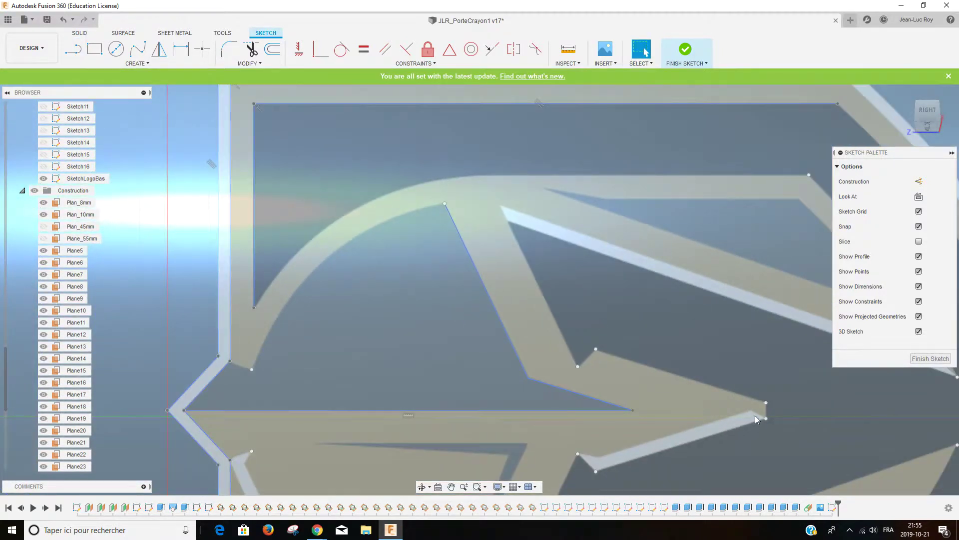
pyautogui.click(73, 49)
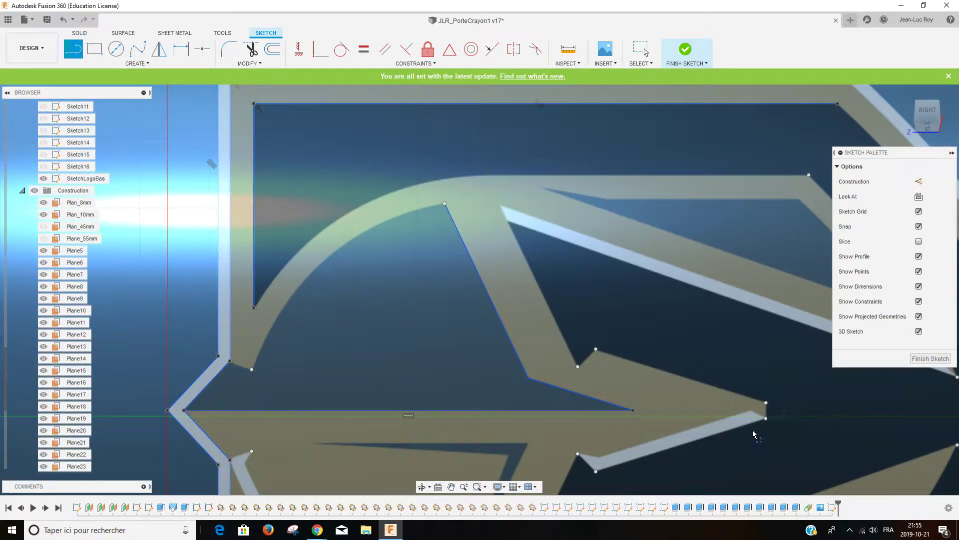
pyautogui.scroll(-1, 582, 455)
pyautogui.scroll(-2, 583, 452)
pyautogui.scroll(-3, 584, 448)
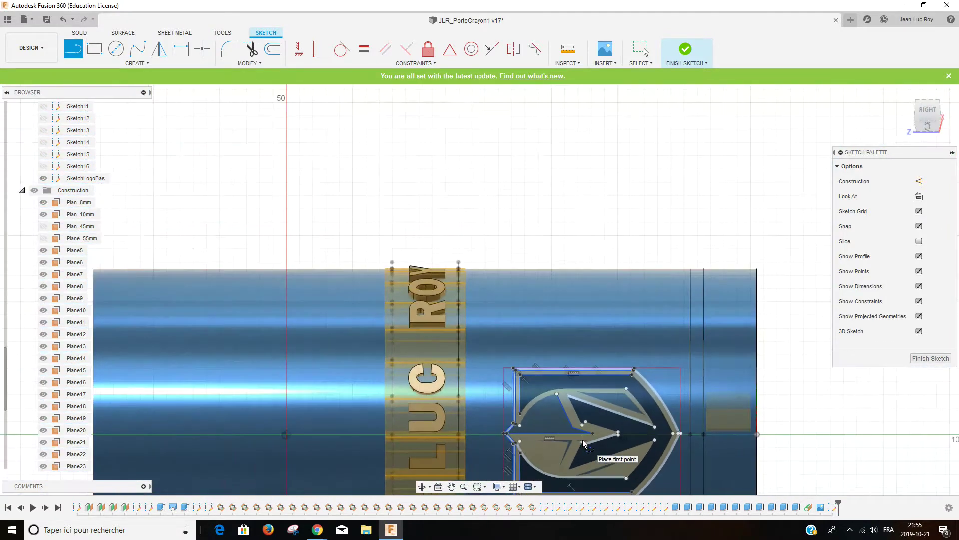
pyautogui.scroll(1, 708, 452)
pyautogui.scroll(2, 687, 439)
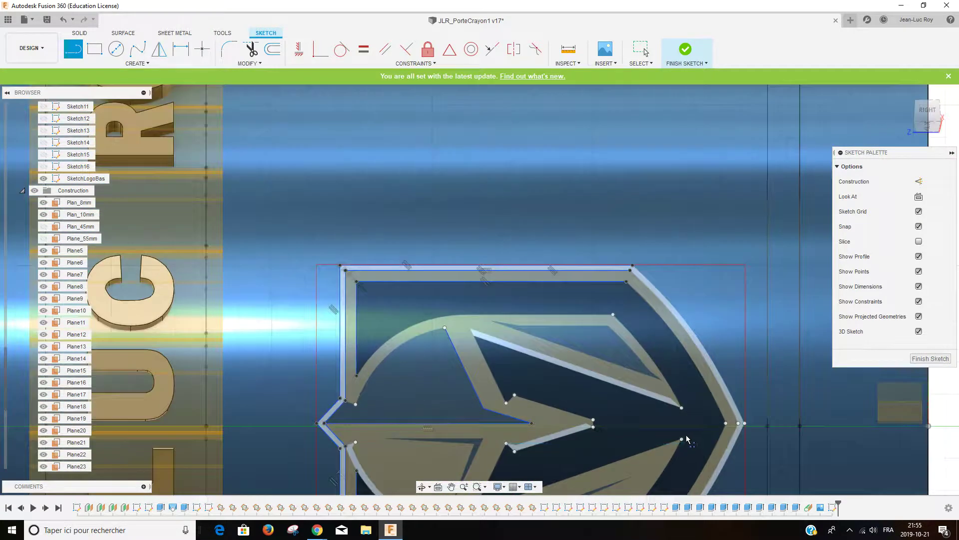
pyautogui.click(682, 440)
pyautogui.scroll(-4, 575, 465)
pyautogui.scroll(-3, 544, 480)
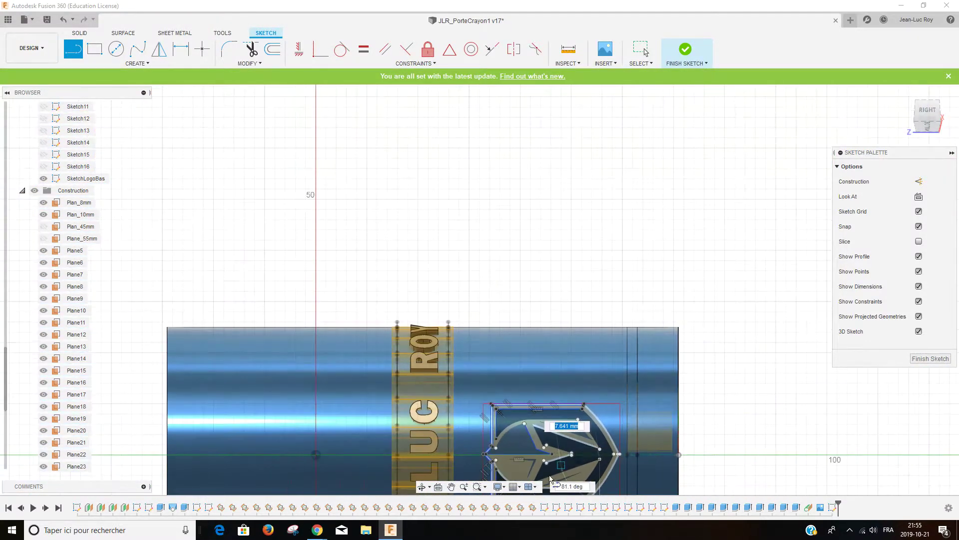
pyautogui.moveTo(535, 488); pyautogui.dragTo(562, 280, button='middle')
pyautogui.scroll(2, 563, 279)
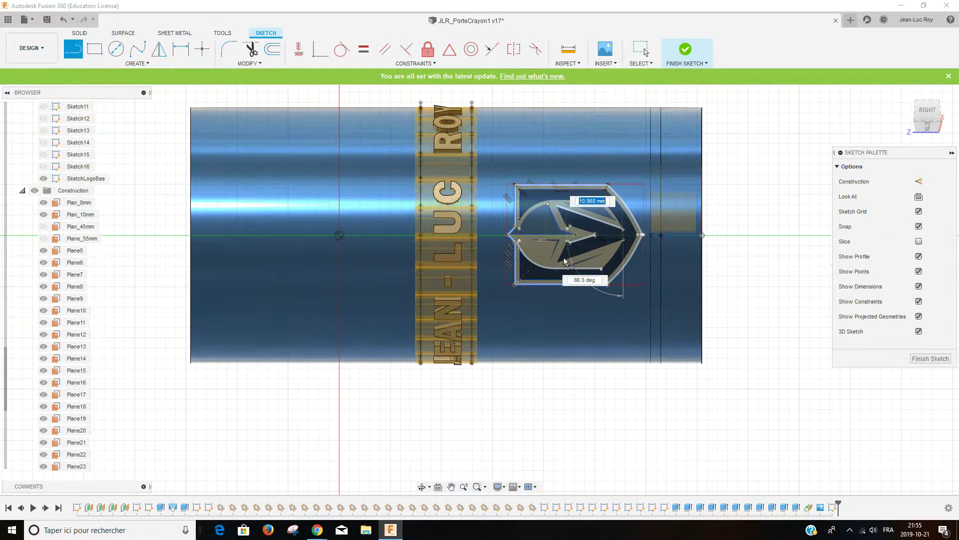
pyautogui.scroll(1, 562, 279)
pyautogui.scroll(3, 562, 279)
pyautogui.scroll(4, 560, 270)
pyautogui.scroll(4, 561, 265)
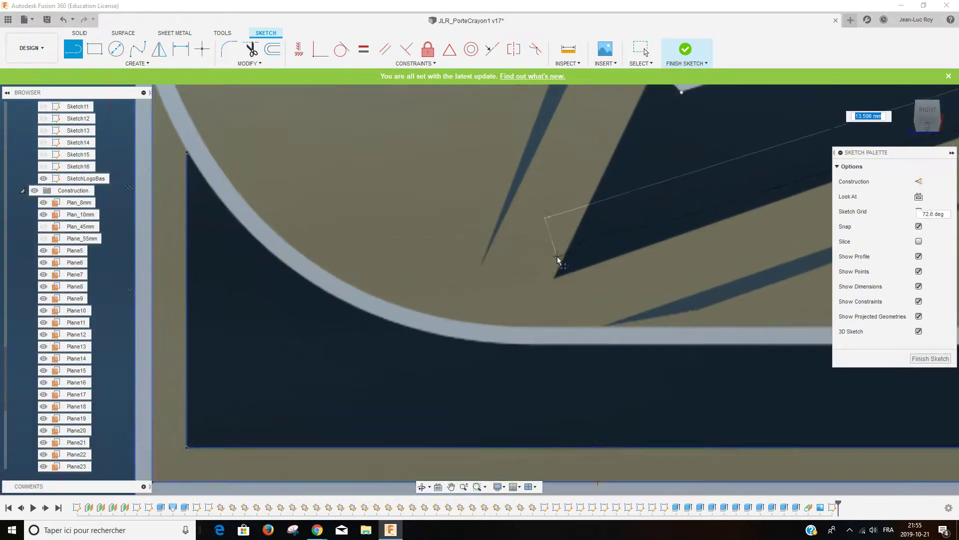
pyautogui.scroll(2, 562, 294)
pyautogui.scroll(-1, 557, 289)
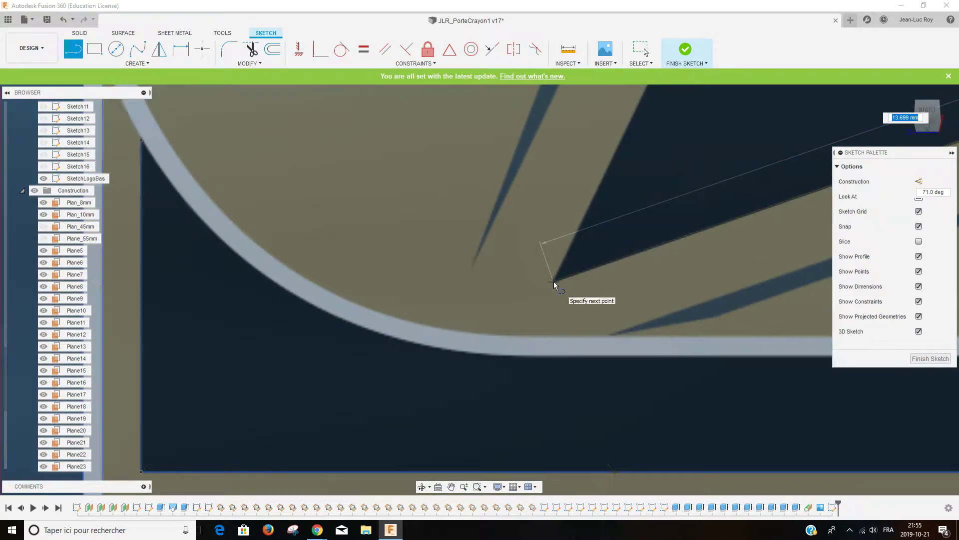
pyautogui.scroll(-2, 574, 255)
pyautogui.scroll(-2, 587, 245)
pyautogui.scroll(-2, 595, 210)
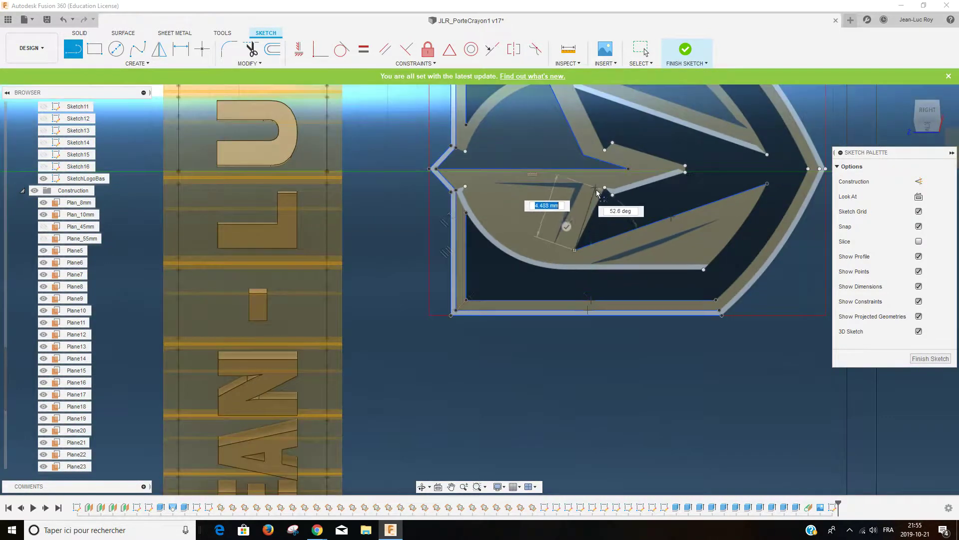
pyautogui.click(605, 188)
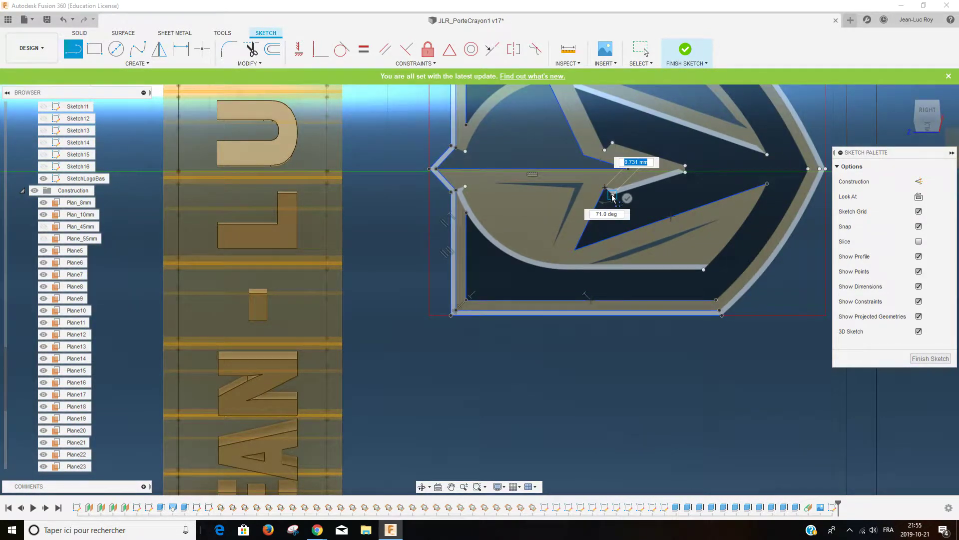
pyautogui.click(612, 196)
pyautogui.click(686, 172)
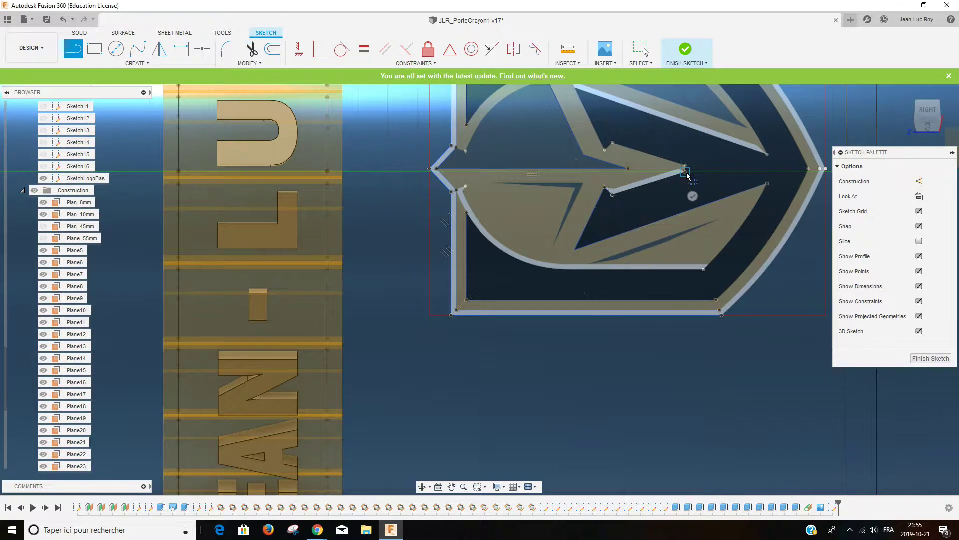
pyautogui.click(612, 143)
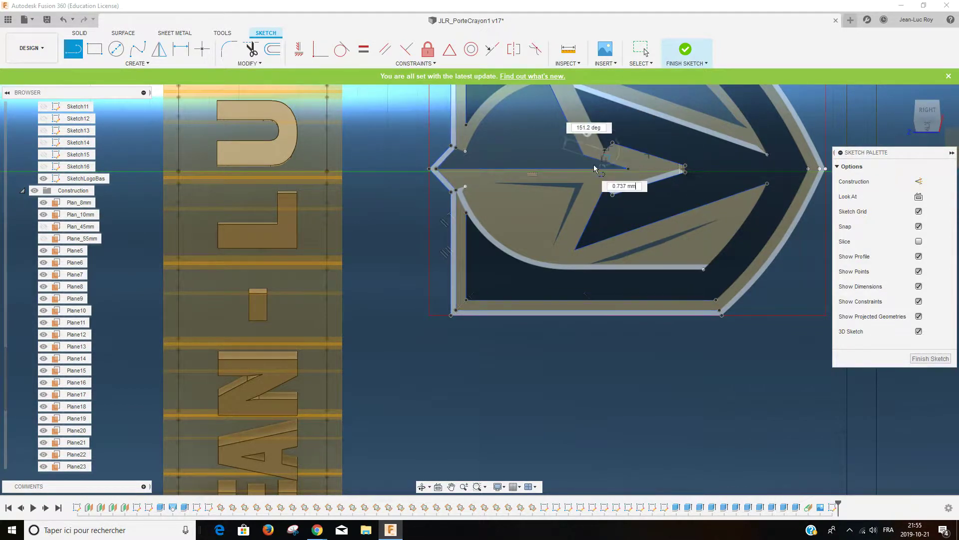
# - Draw a line along the arrow's upper stroke to its corner, then recentre the logo
pyautogui.scroll(-3, 600, 160)
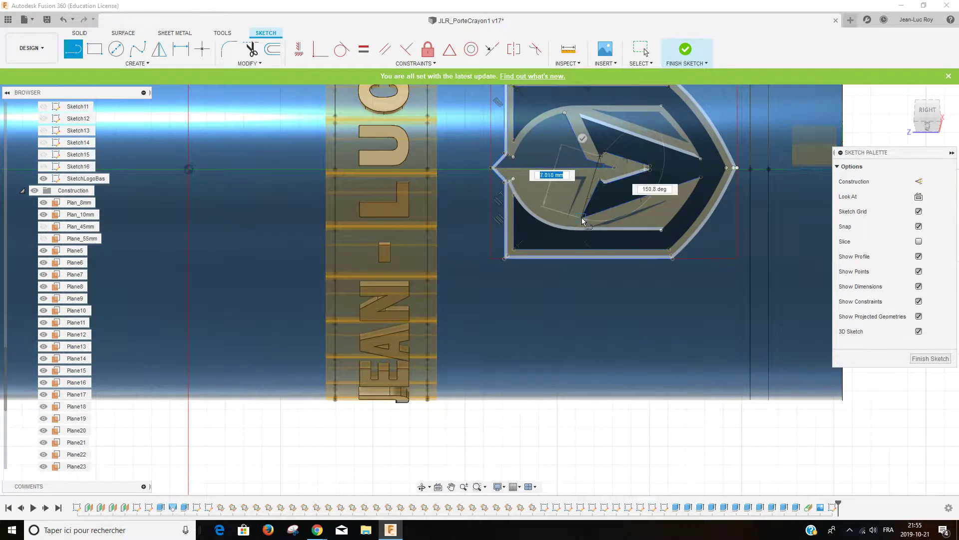
pyautogui.click(582, 219)
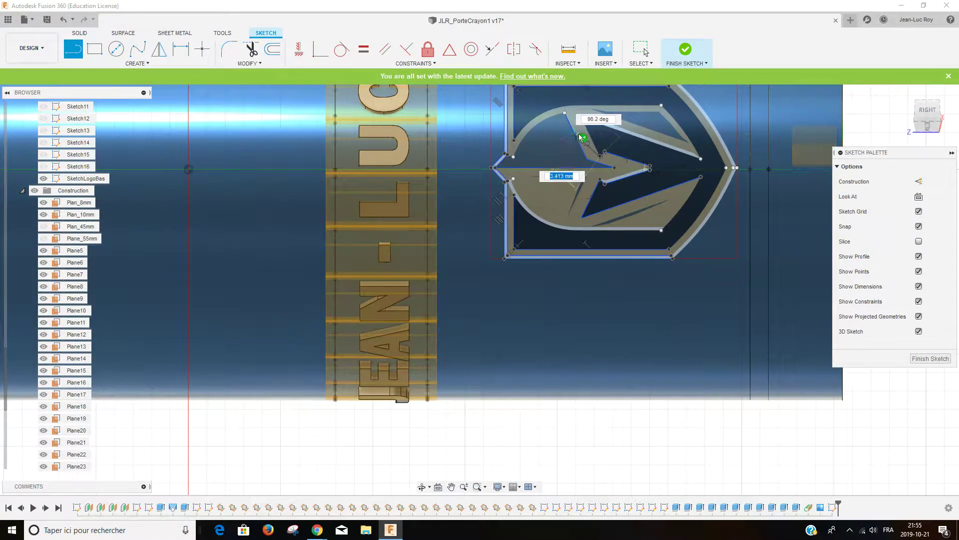
pyautogui.scroll(2, 581, 122)
pyautogui.scroll(2, 582, 121)
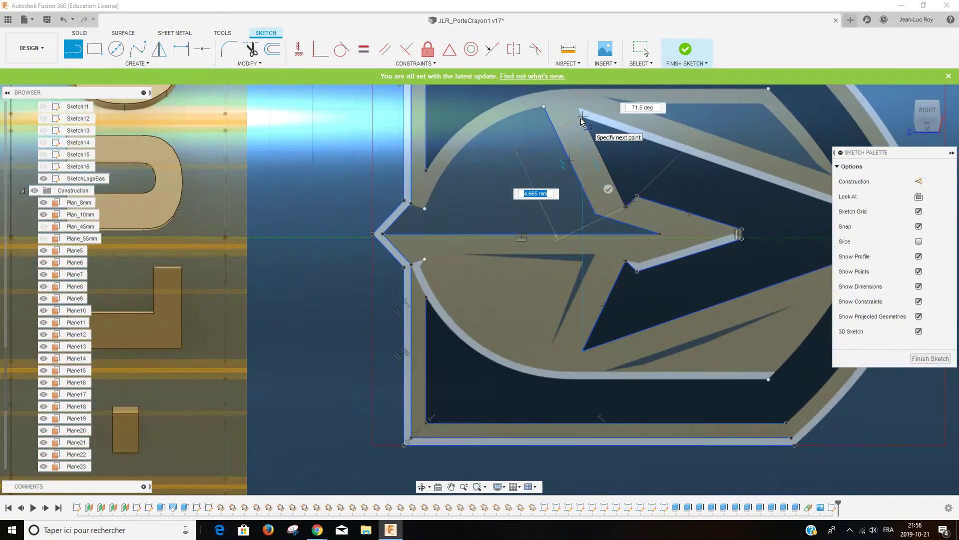
pyautogui.scroll(1, 581, 121)
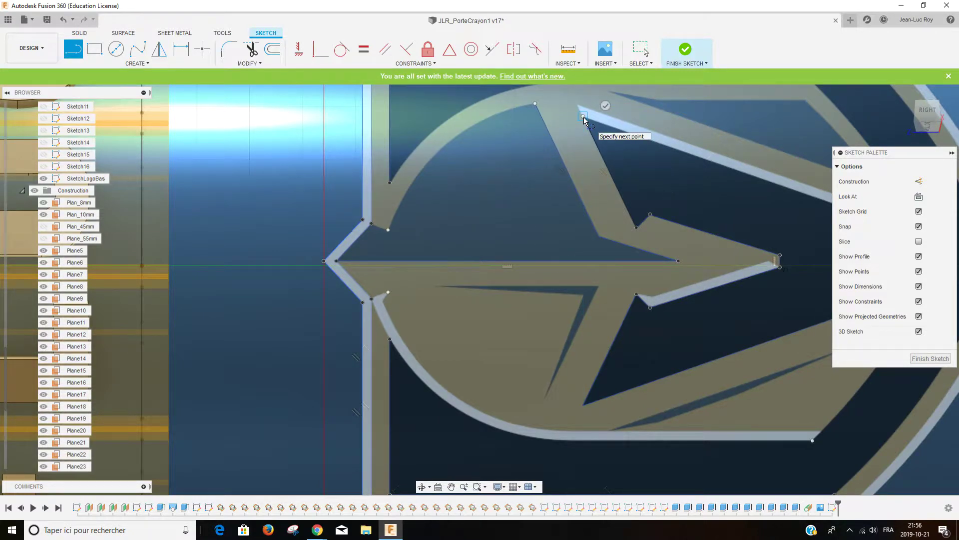
pyautogui.scroll(-2, 745, 203)
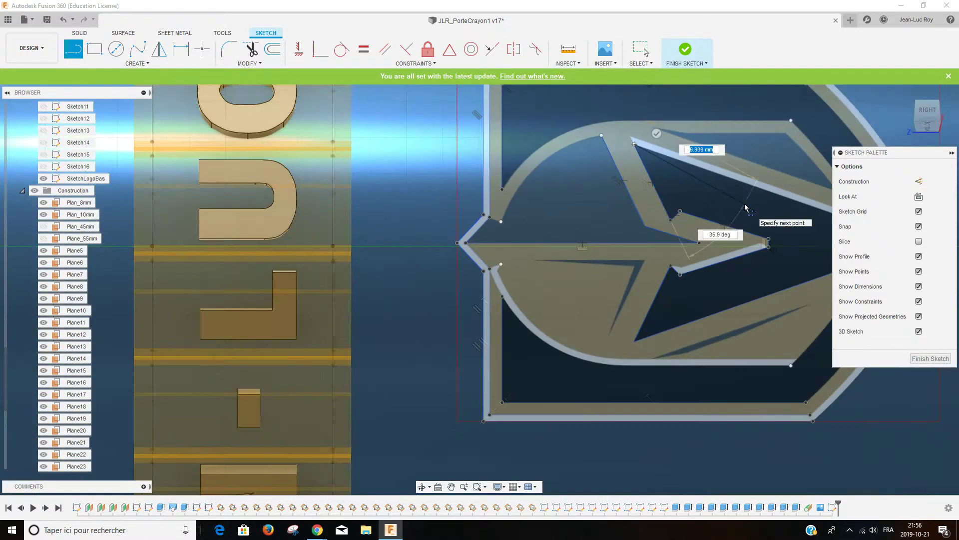
pyautogui.scroll(-3, 745, 203)
pyautogui.click(803, 215)
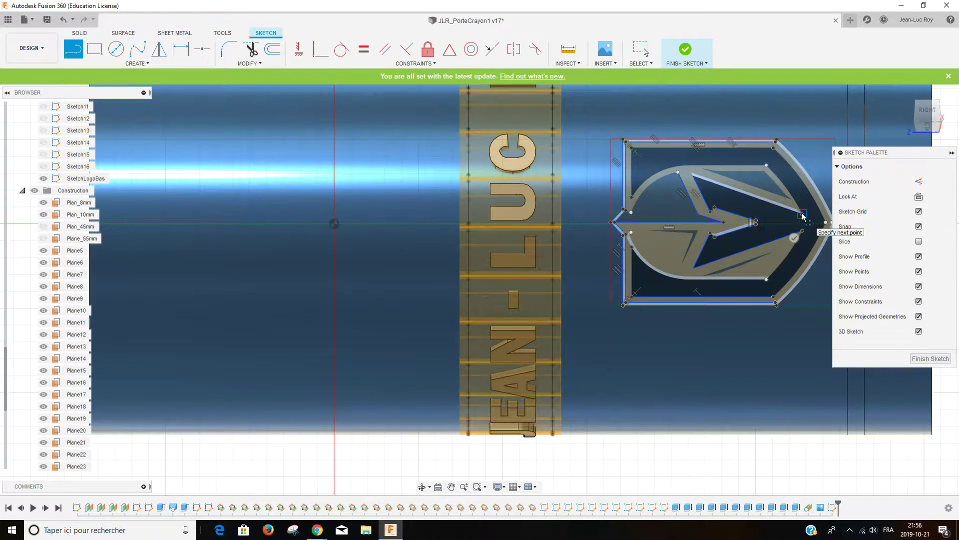
pyautogui.press('Escape')
pyautogui.scroll(2, 718, 199)
pyautogui.scroll(2, 690, 189)
pyautogui.scroll(2, 724, 185)
pyautogui.moveTo(631, 175); pyautogui.dragTo(418, 199)
# - Draw a short line across the top of the diagonal stroke
pyautogui.press('Escape')
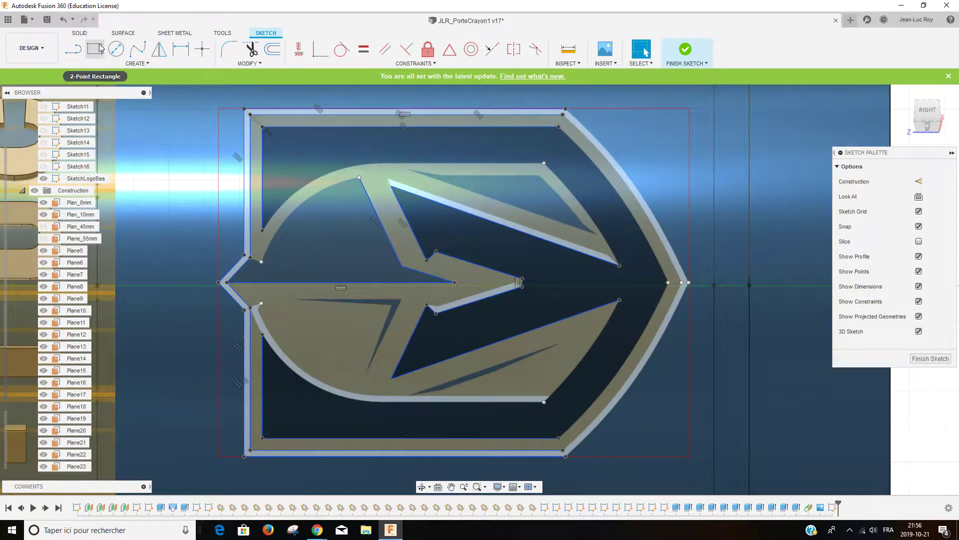
pyautogui.click(73, 48)
pyautogui.scroll(3, 370, 172)
pyautogui.scroll(2, 370, 173)
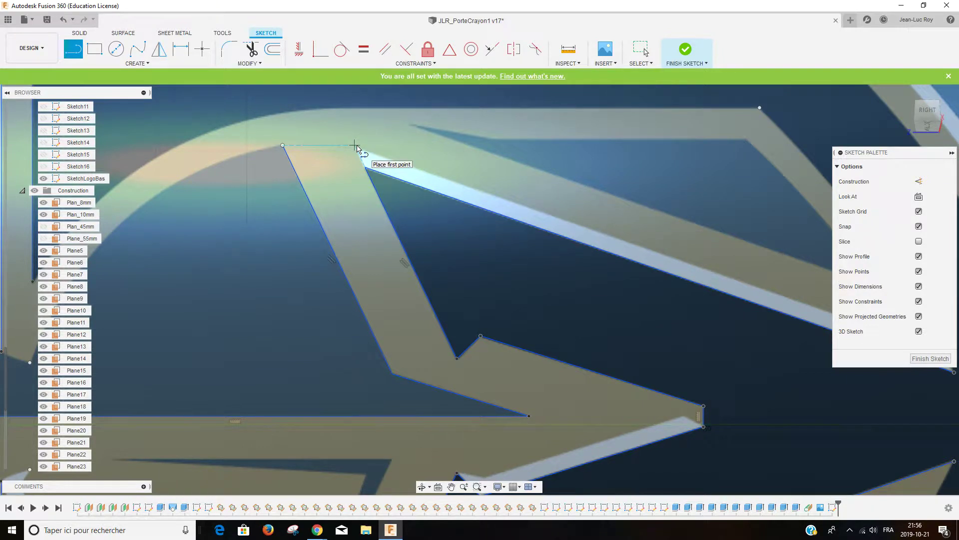
pyautogui.scroll(3, 355, 146)
pyautogui.click(353, 145)
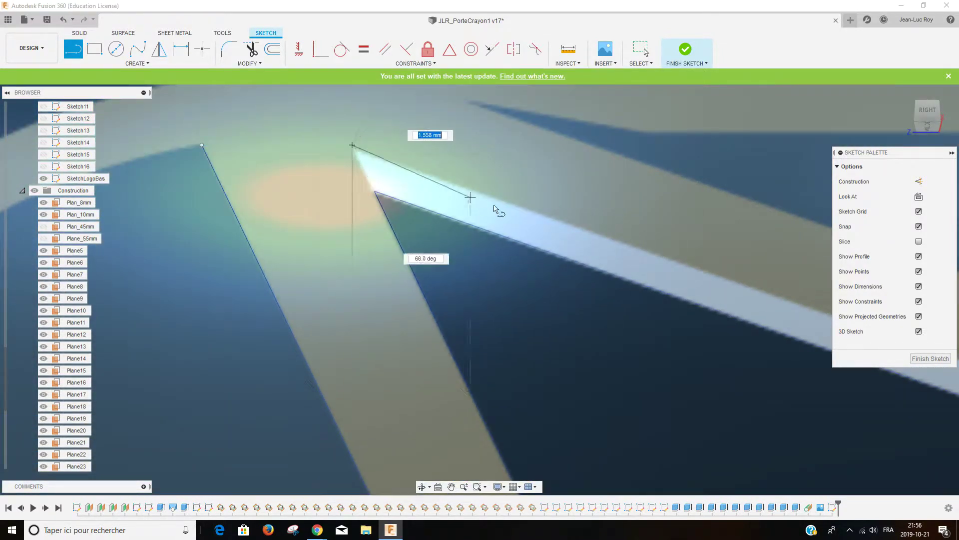
pyautogui.click(376, 194)
# - Trace the upper band's long edge from its top corner down to the pointed tip
pyautogui.scroll(-2, 508, 214)
pyautogui.scroll(-2, 641, 252)
pyautogui.scroll(-2, 649, 252)
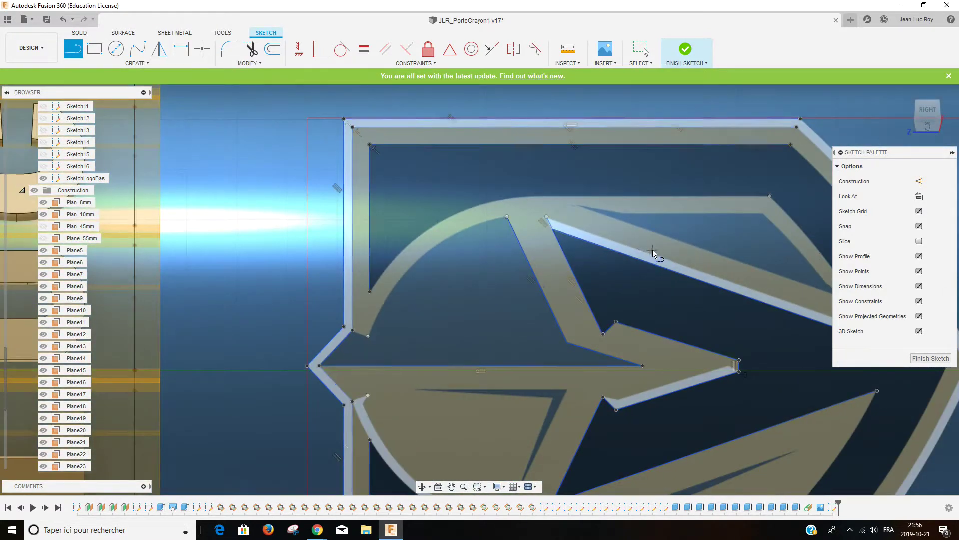
pyautogui.moveTo(653, 252); pyautogui.dragTo(372, 235, button='middle')
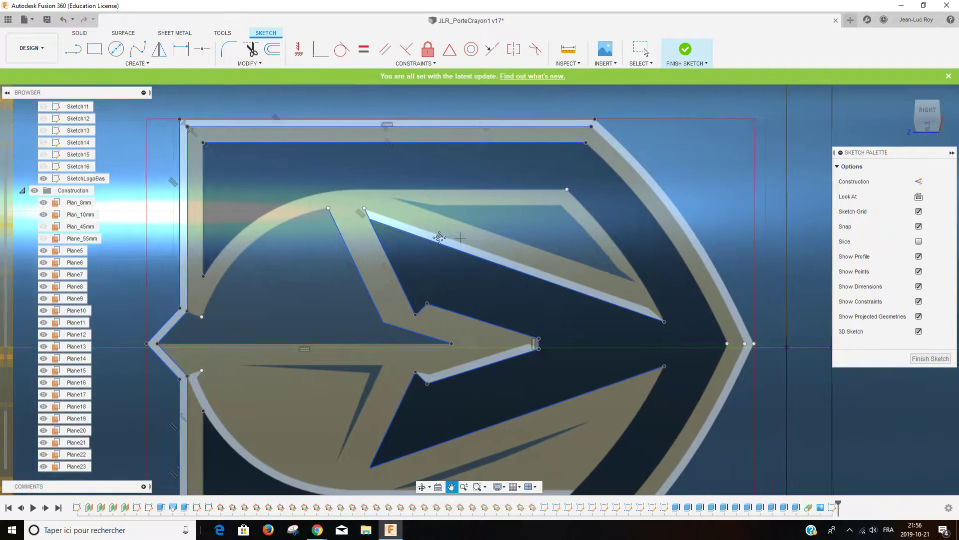
pyautogui.click(363, 211)
pyautogui.scroll(2, 647, 315)
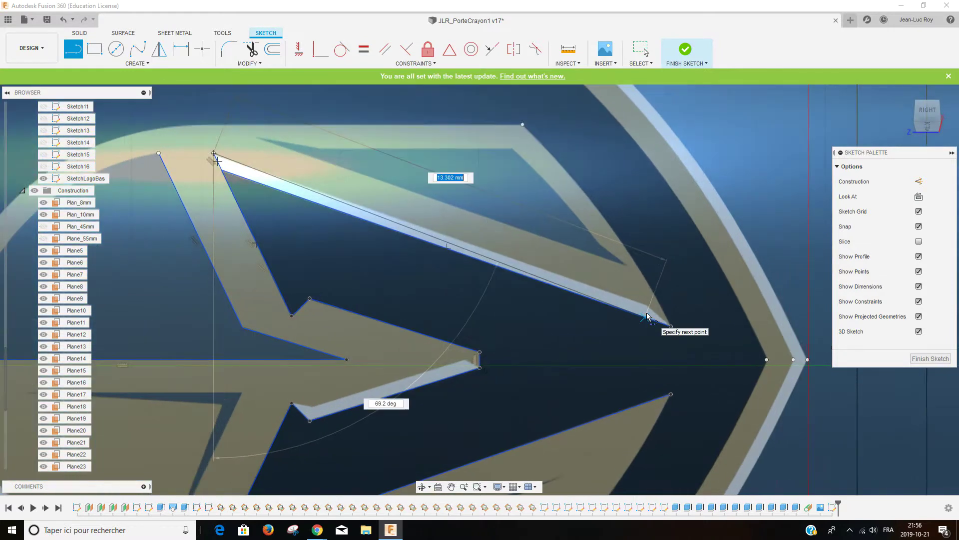
pyautogui.scroll(2, 647, 307)
pyautogui.scroll(2, 648, 306)
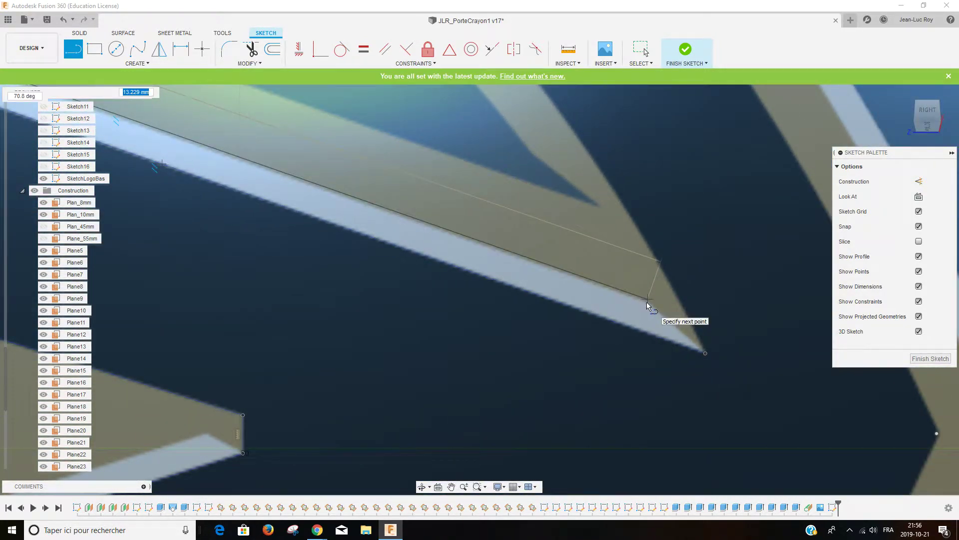
pyautogui.click(647, 299)
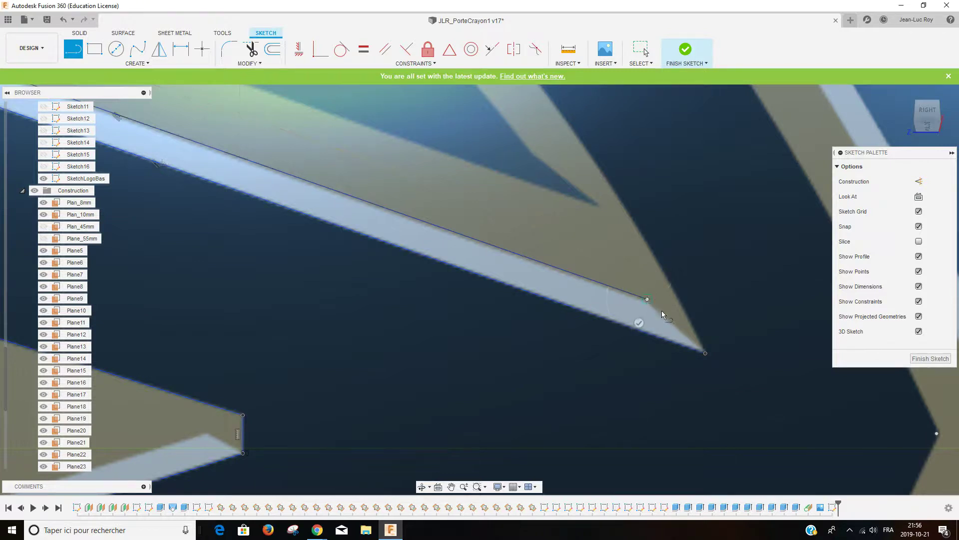
pyautogui.click(702, 349)
pyautogui.press('Escape')
pyautogui.scroll(-5, 585, 300)
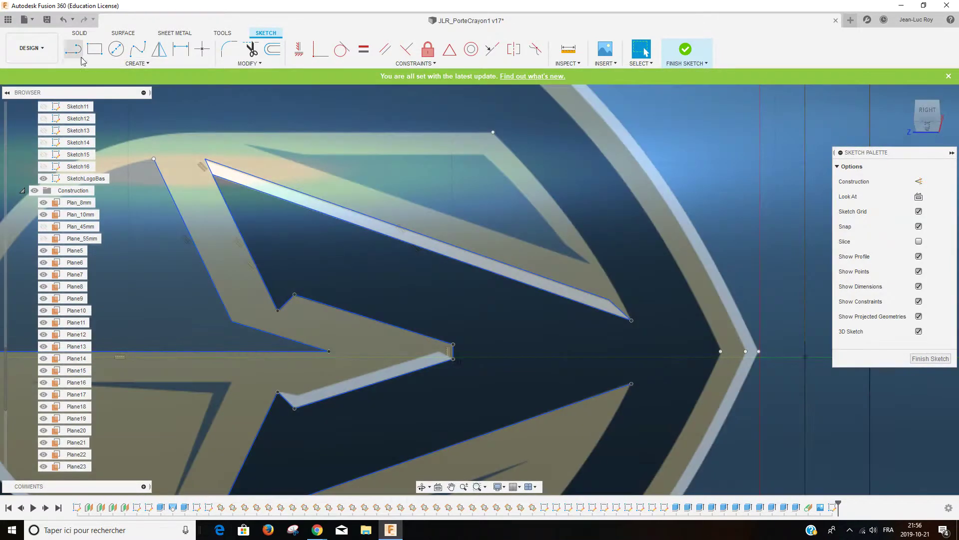
# - Trace the upper diagonal band's other edge with a line to its far corner
pyautogui.click(73, 49)
pyautogui.scroll(5, 251, 152)
pyautogui.scroll(2, 245, 142)
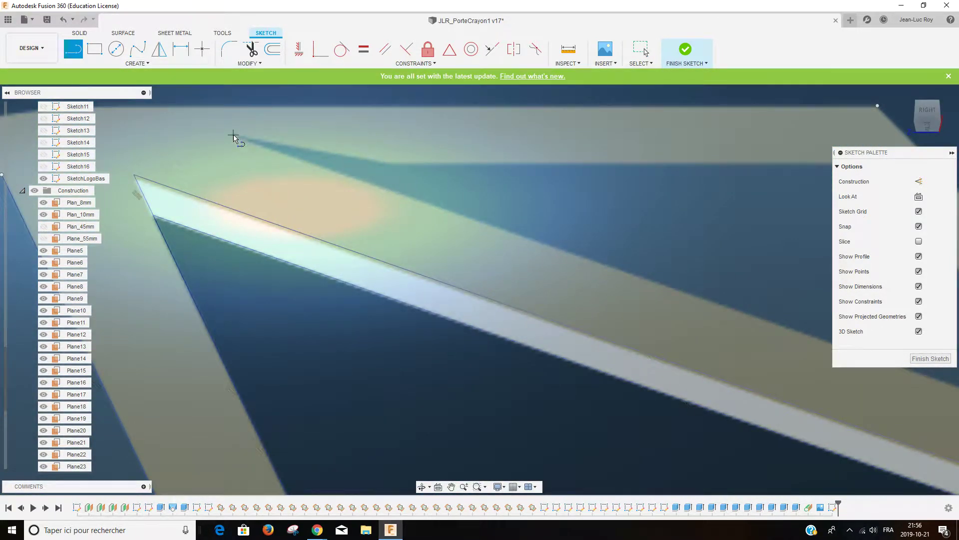
pyautogui.click(233, 137)
pyautogui.scroll(-3, 797, 337)
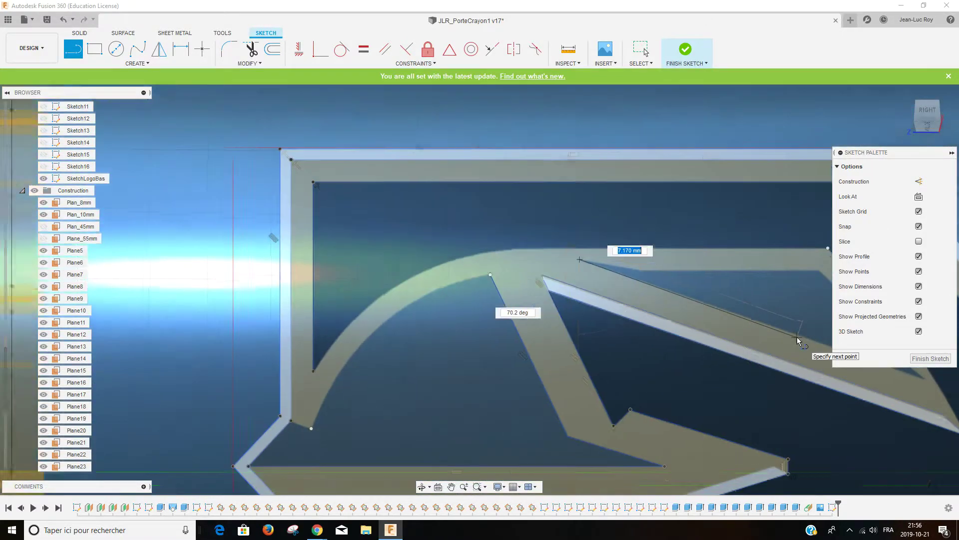
pyautogui.scroll(-1, 796, 337)
pyautogui.scroll(-3, 300, 225)
pyautogui.scroll(2, 515, 300)
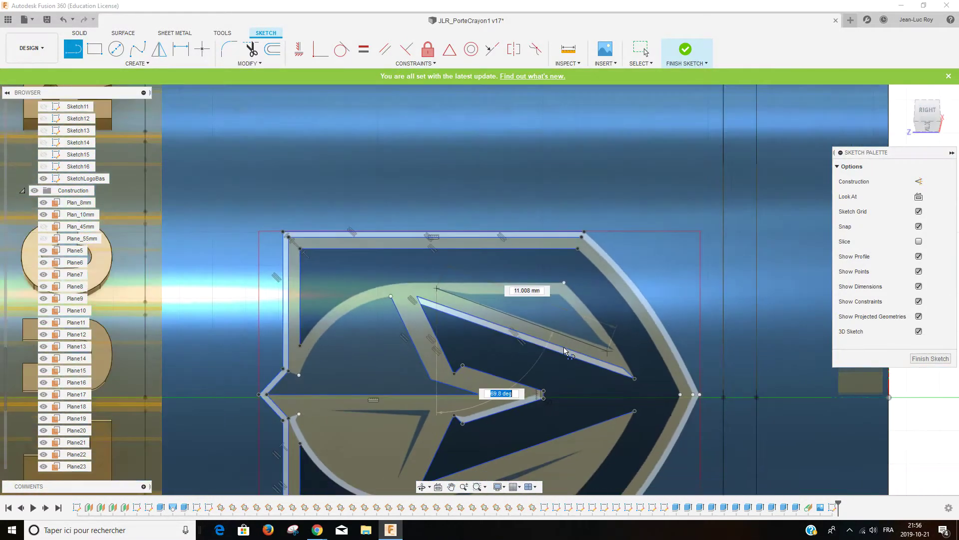
pyautogui.scroll(2, 570, 352)
pyautogui.scroll(3, 569, 351)
pyautogui.scroll(-2, 704, 337)
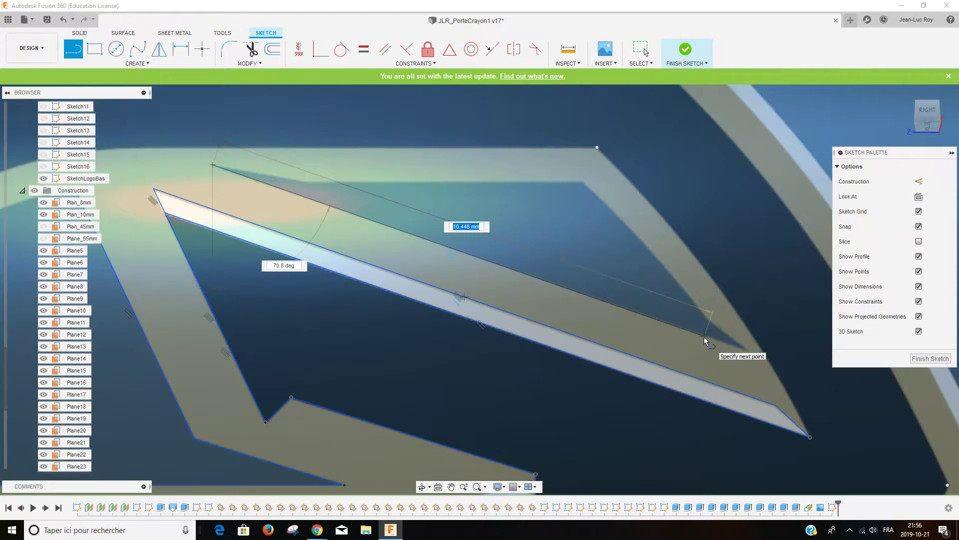
pyautogui.scroll(-1, 704, 337)
pyautogui.scroll(-2, 704, 336)
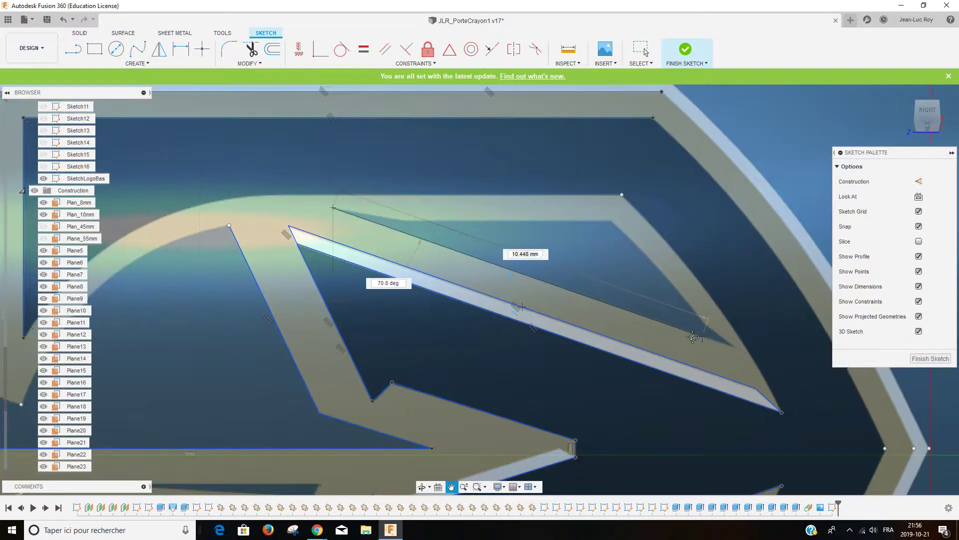
pyautogui.scroll(2, 649, 330)
pyautogui.moveTo(650, 329); pyautogui.dragTo(499, 323, button='middle')
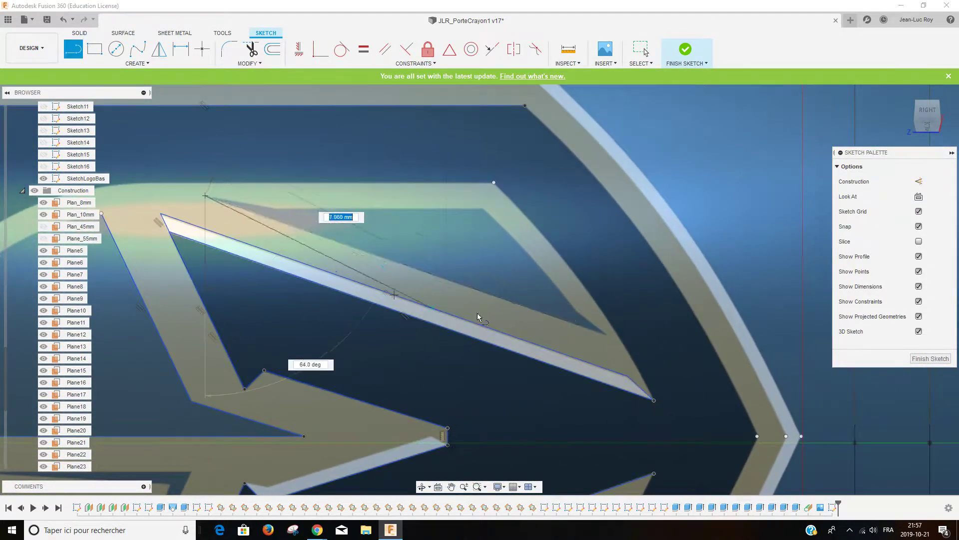
pyautogui.scroll(2, 605, 322)
pyautogui.scroll(2, 604, 321)
pyautogui.scroll(-1, 606, 350)
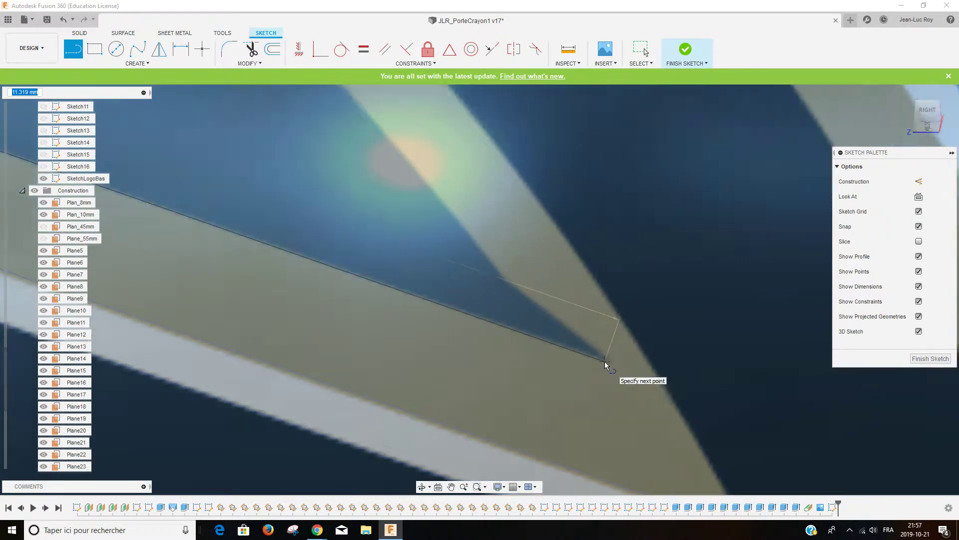
pyautogui.scroll(3, 609, 359)
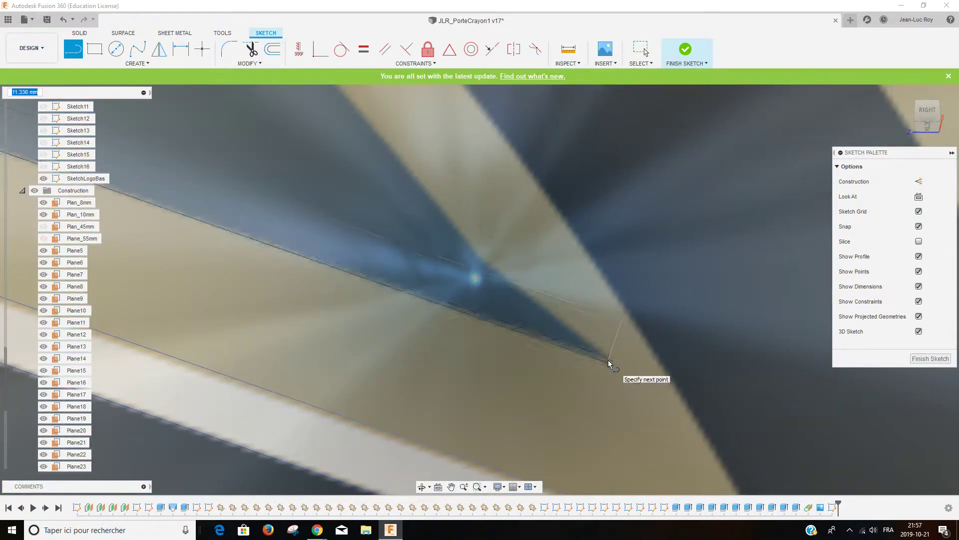
pyautogui.click(607, 360)
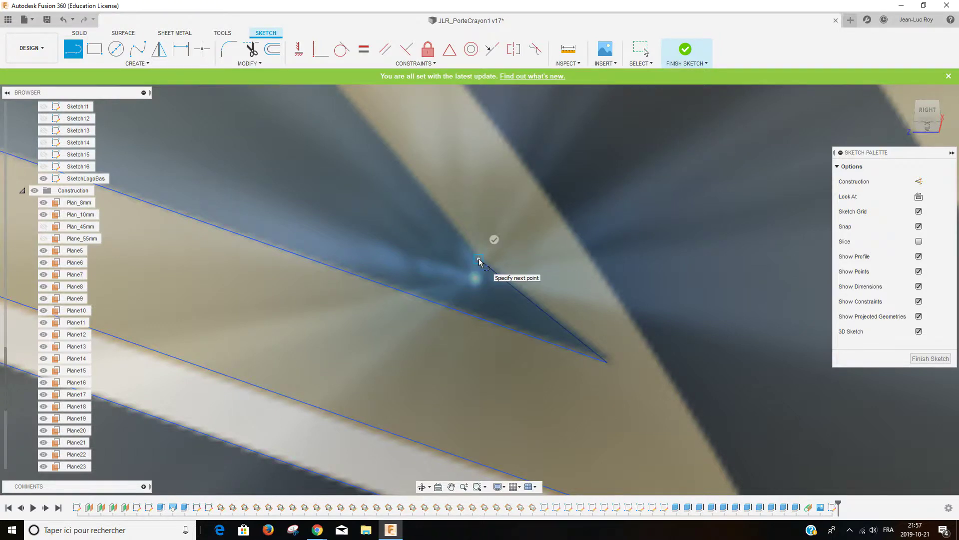
pyautogui.scroll(-3, 479, 261)
pyautogui.scroll(-3, 479, 261)
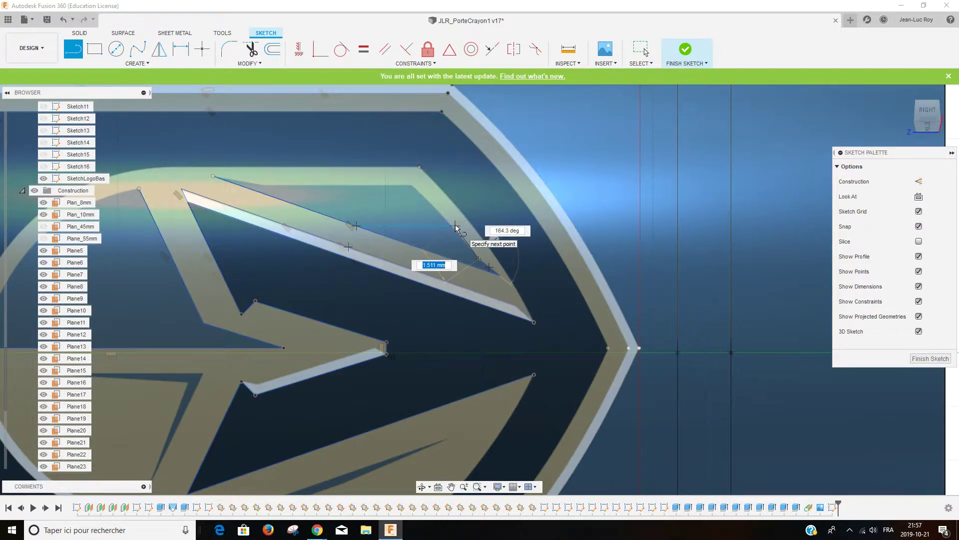
pyautogui.press('Escape')
# - Draw the upper fin's diagonal edge and its short horizontal top edge
pyautogui.press('l')
pyautogui.scroll(3, 229, 188)
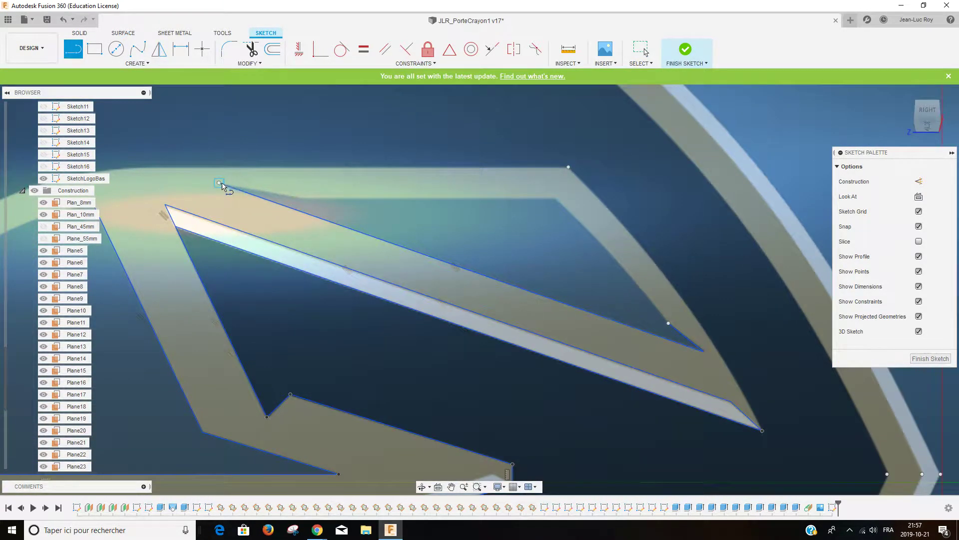
pyautogui.click(220, 183)
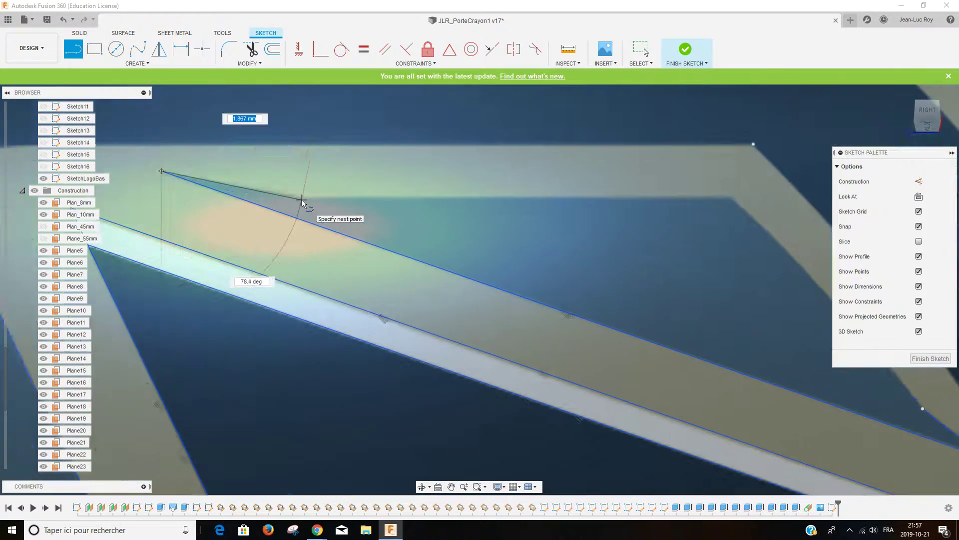
pyautogui.scroll(2, 302, 200)
pyautogui.click(301, 197)
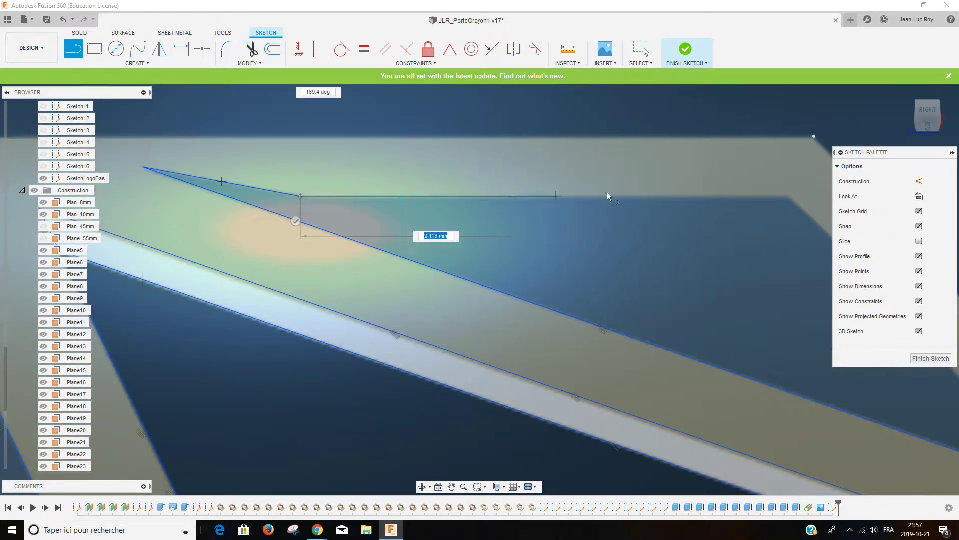
pyautogui.click(787, 195)
pyautogui.press('Escape')
pyautogui.scroll(-2, 695, 224)
# - Draw a line from the lower barb's inner corner to the arrow tip corner
pyautogui.scroll(-2, 695, 224)
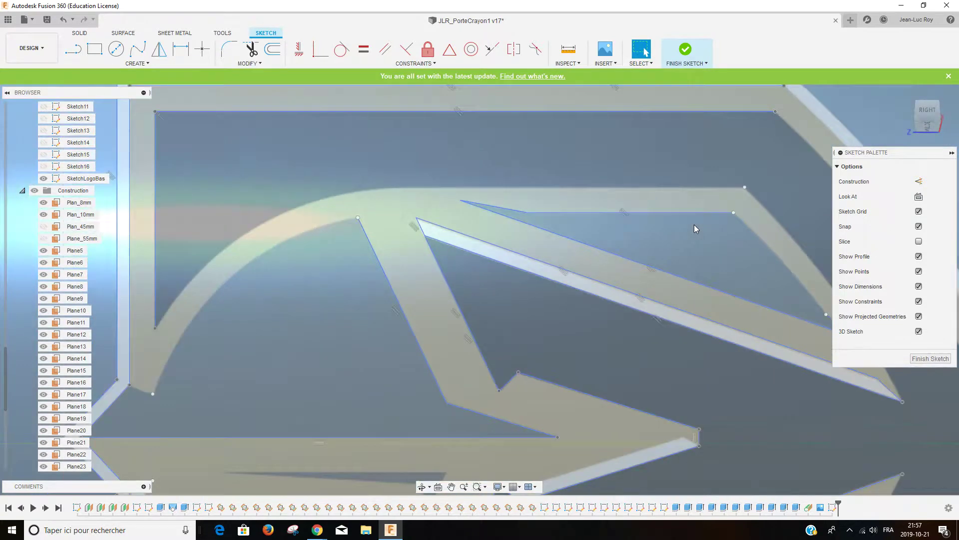
pyautogui.scroll(-2, 636, 306)
pyautogui.scroll(-2, 625, 331)
pyautogui.scroll(2, 628, 375)
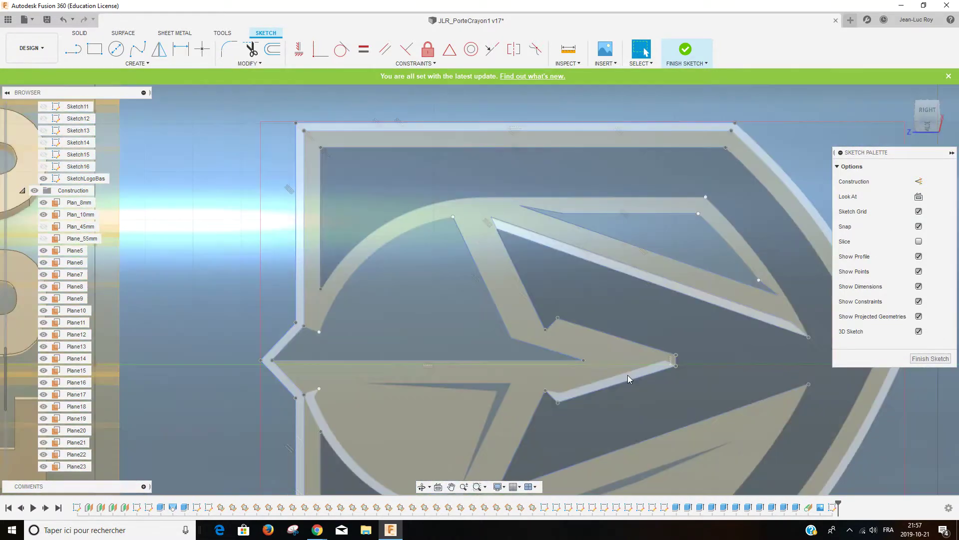
pyautogui.scroll(2, 626, 375)
pyautogui.scroll(3, 626, 375)
pyautogui.press('l')
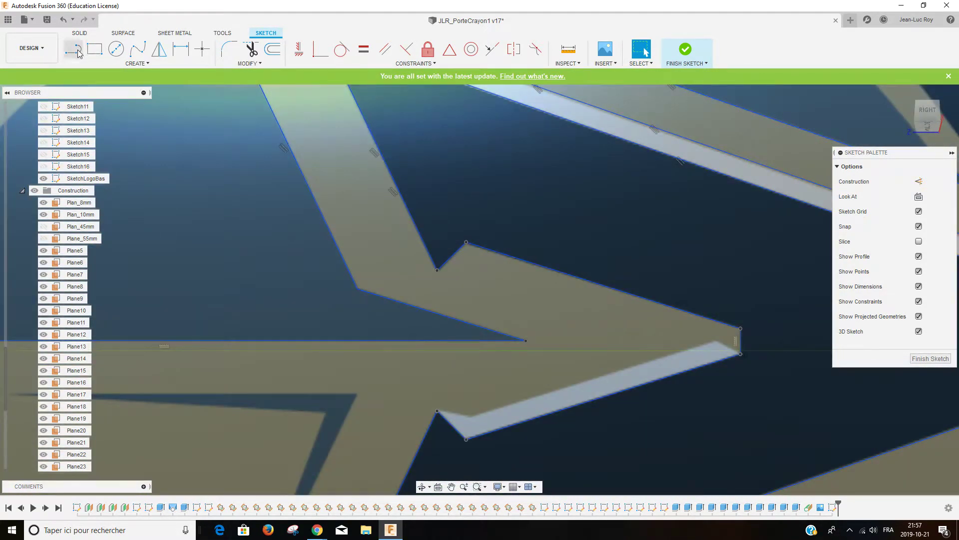
pyautogui.click(437, 410)
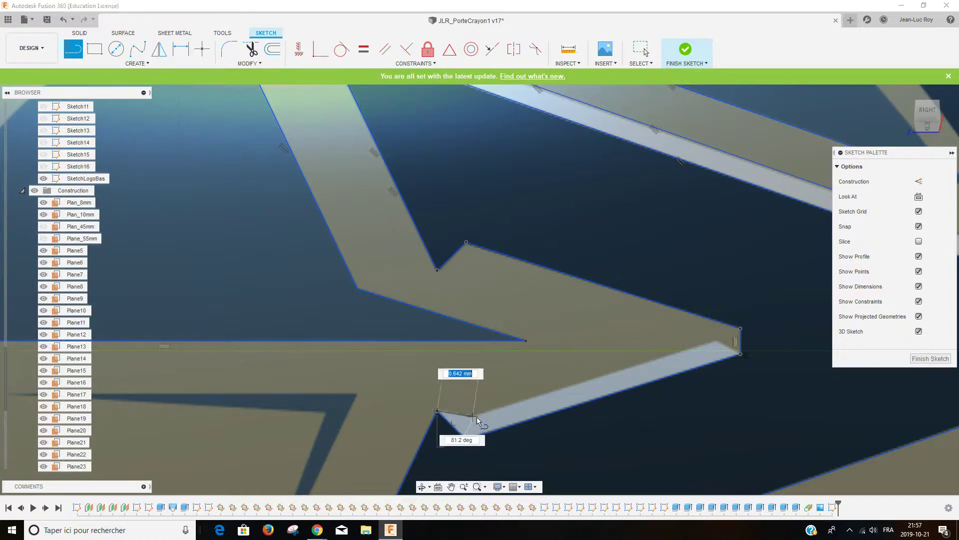
pyautogui.scroll(2, 471, 416)
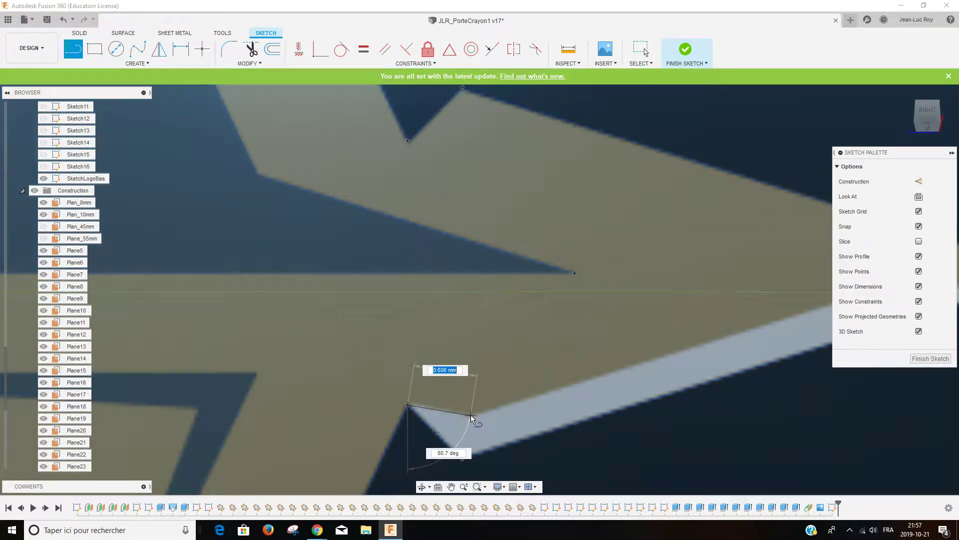
pyautogui.scroll(-3, 469, 415)
pyautogui.scroll(-2, 470, 416)
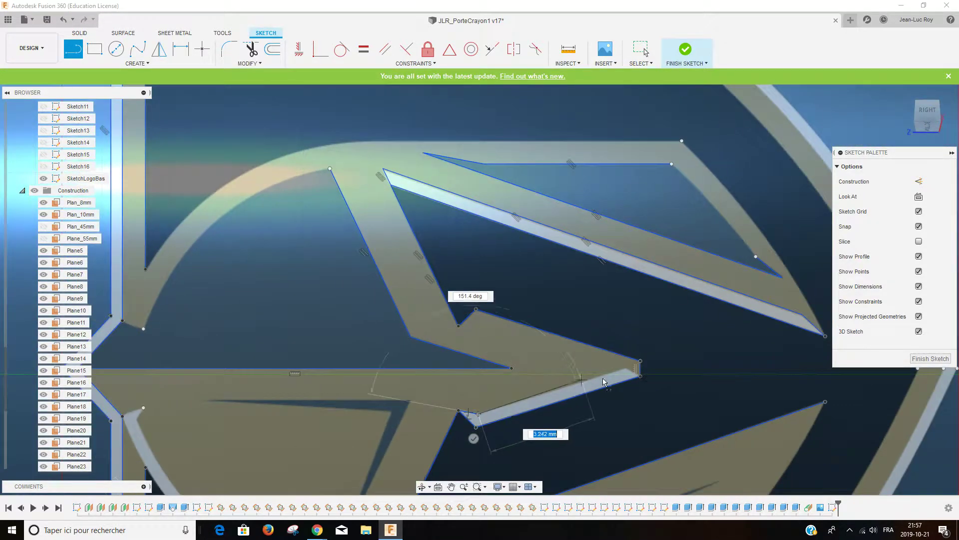
pyautogui.scroll(2, 630, 368)
pyautogui.scroll(2, 629, 366)
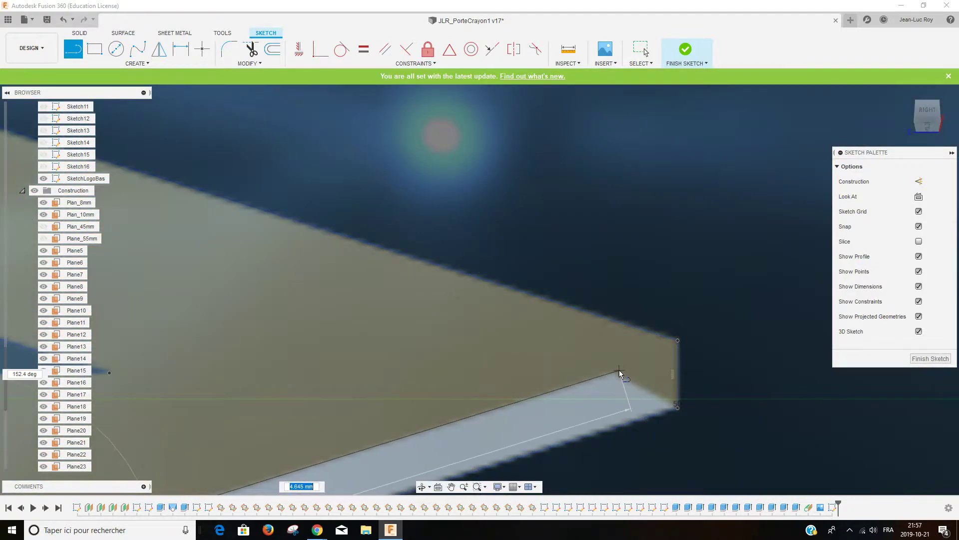
pyautogui.click(613, 372)
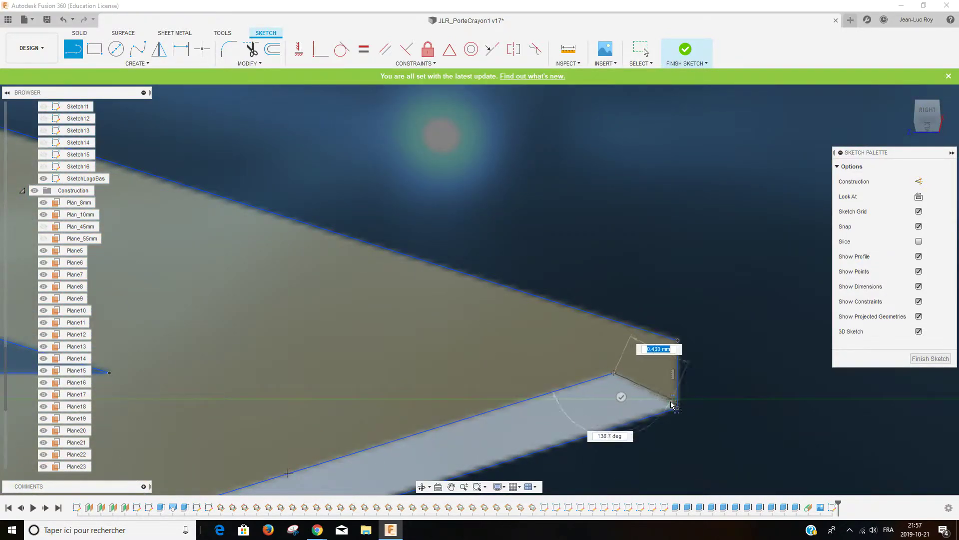
pyautogui.press('Escape')
# - Zoom out to view the whole logo sketch, then zoom back in
pyautogui.scroll(-3, 544, 418)
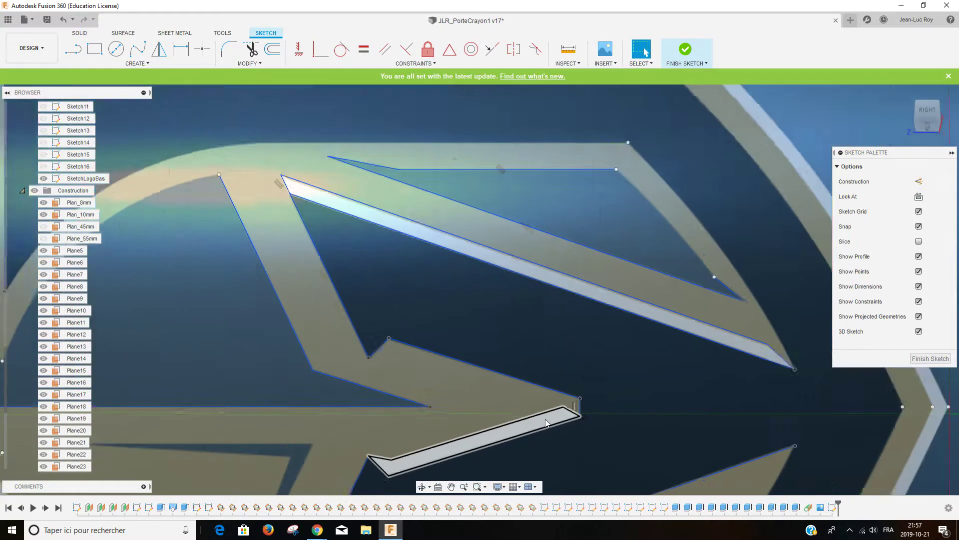
pyautogui.scroll(-3, 545, 419)
pyautogui.scroll(3, 541, 423)
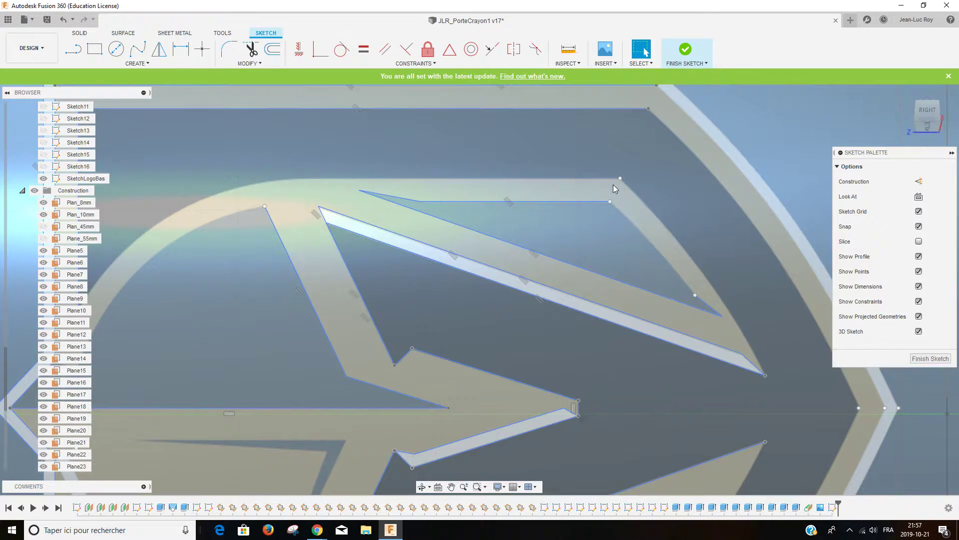
pyautogui.scroll(-2, 409, 297)
pyautogui.scroll(-2, 281, 336)
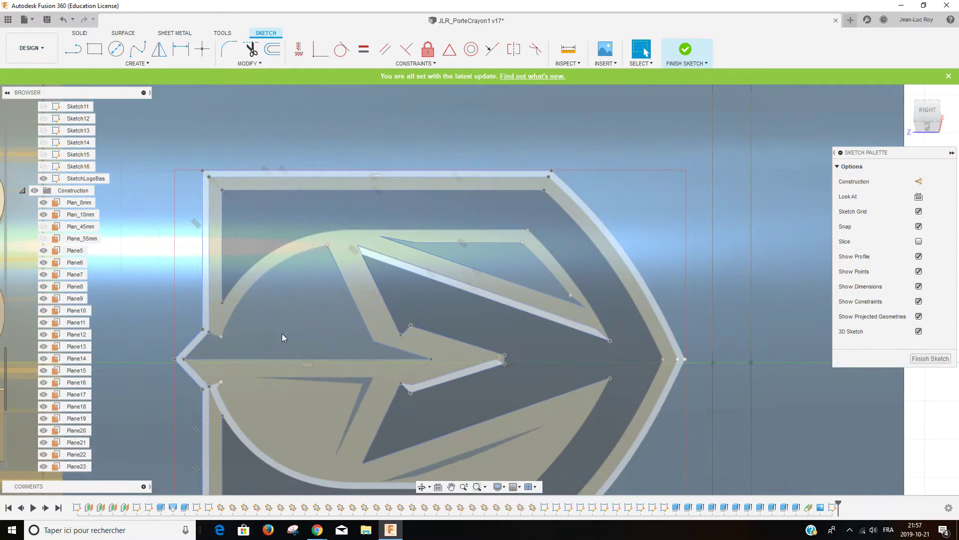
pyautogui.scroll(-2, 279, 338)
pyautogui.scroll(2, 308, 384)
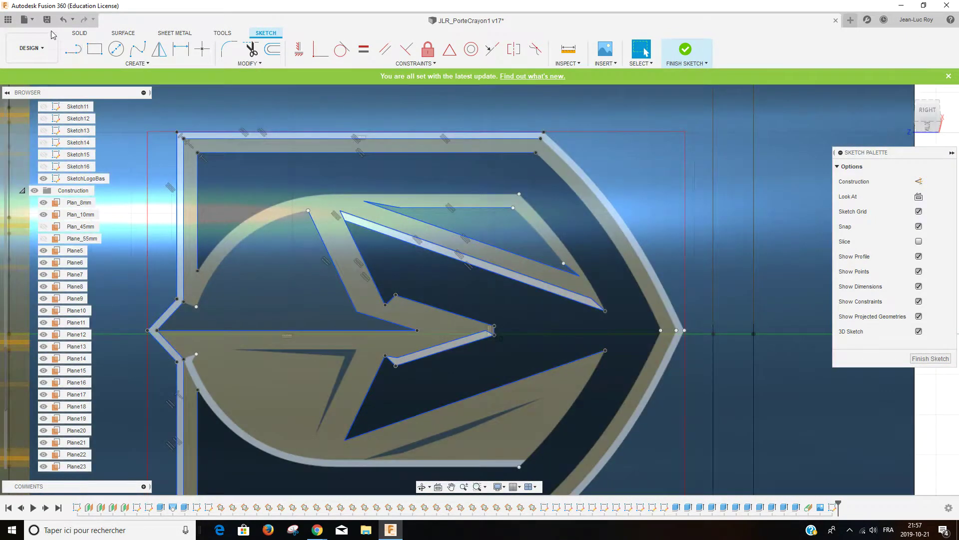
# - Trace the dark wedge's straight top edge from its left point
pyautogui.press('l')
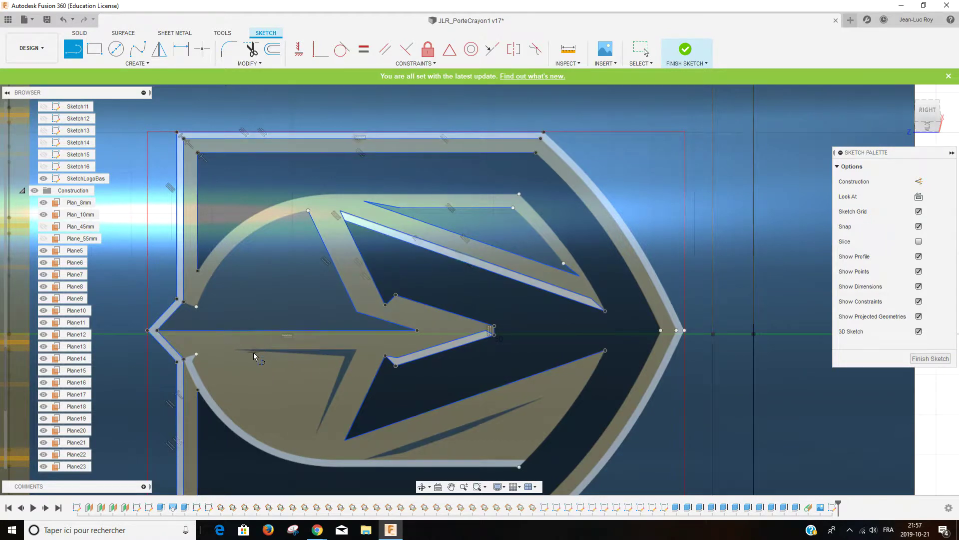
pyautogui.scroll(2, 253, 352)
pyautogui.scroll(2, 242, 352)
pyautogui.scroll(2, 232, 351)
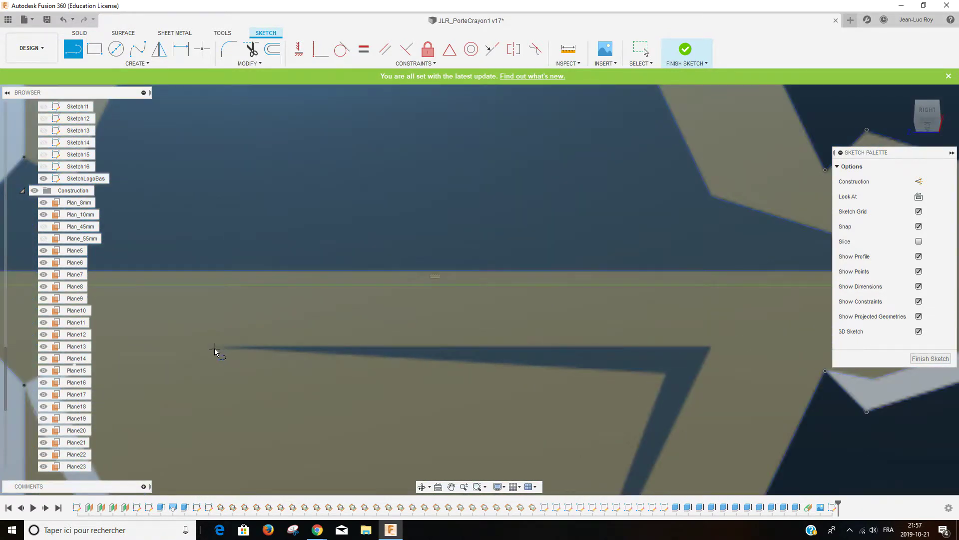
pyautogui.click(214, 346)
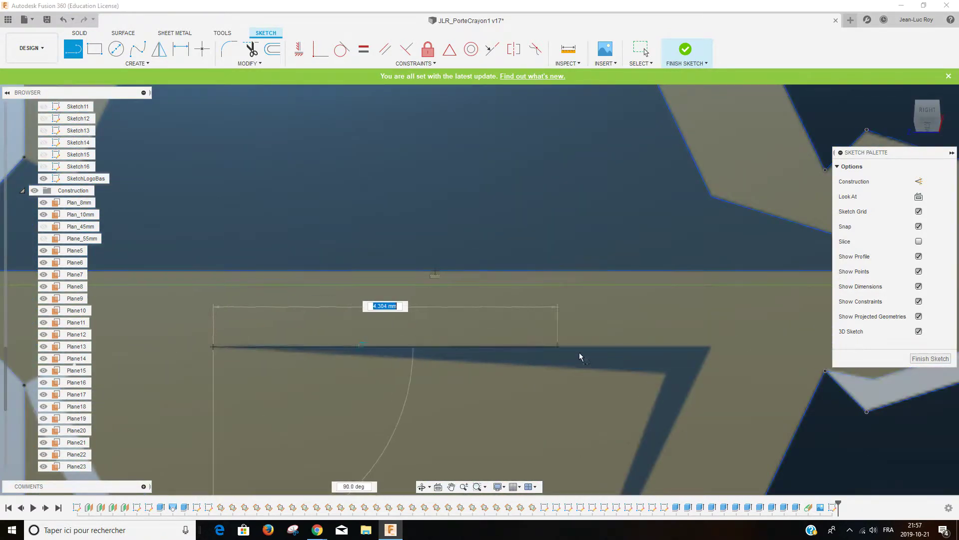
pyautogui.click(711, 347)
pyautogui.scroll(-2, 710, 349)
pyautogui.scroll(-3, 682, 393)
pyautogui.scroll(2, 677, 413)
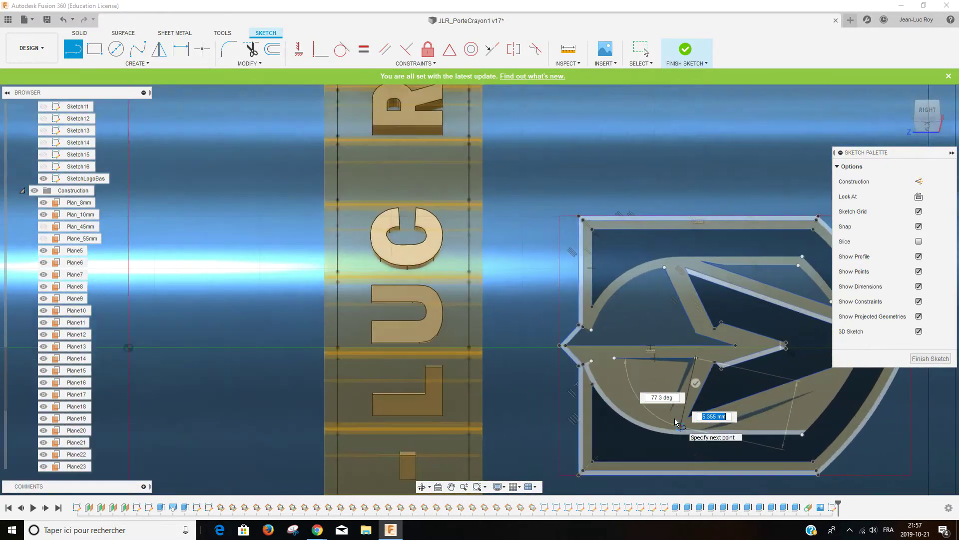
pyautogui.scroll(2, 675, 418)
pyautogui.scroll(2, 670, 414)
pyautogui.scroll(2, 661, 403)
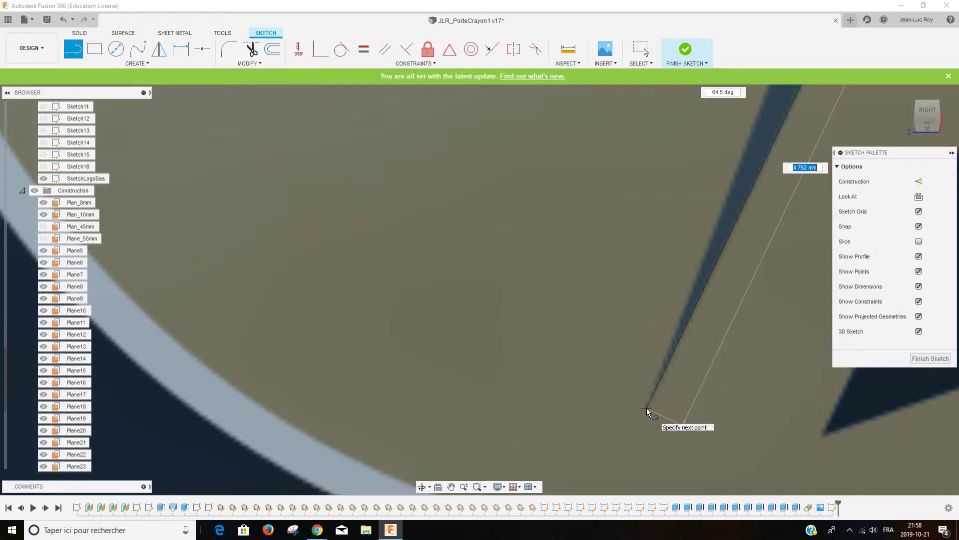
# - Complete the wedge outline through its lower point and upper corner, then exit the Line tool
pyautogui.click(647, 408)
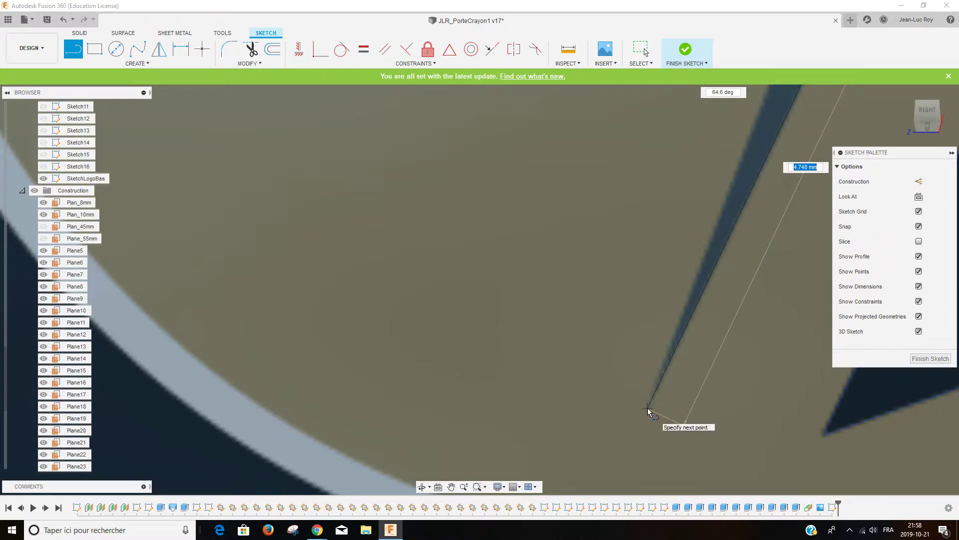
pyautogui.scroll(-3, 705, 224)
pyautogui.scroll(2, 705, 225)
pyautogui.scroll(2, 724, 171)
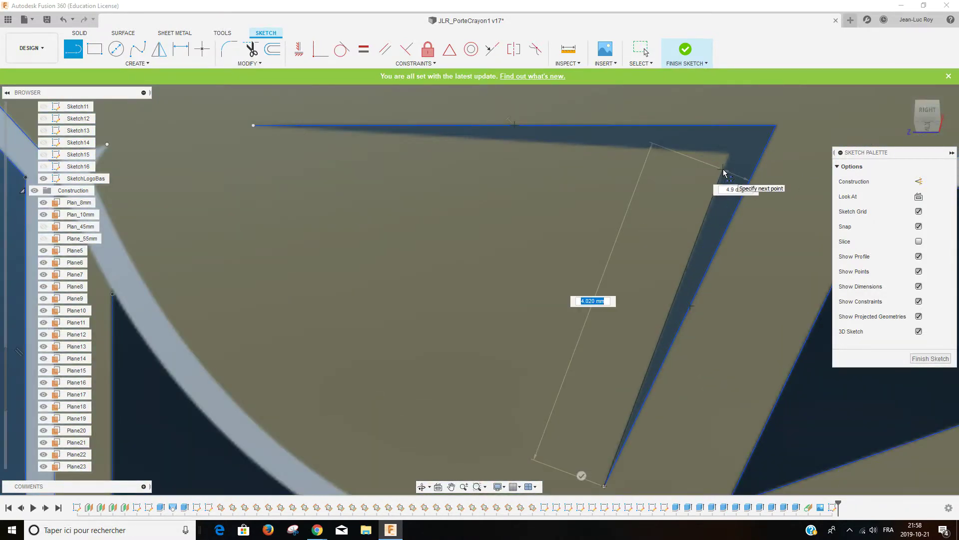
pyautogui.scroll(2, 723, 178)
pyautogui.click(736, 136)
pyautogui.scroll(-2, 347, 169)
pyautogui.scroll(-2, 347, 169)
pyautogui.scroll(2, 107, 145)
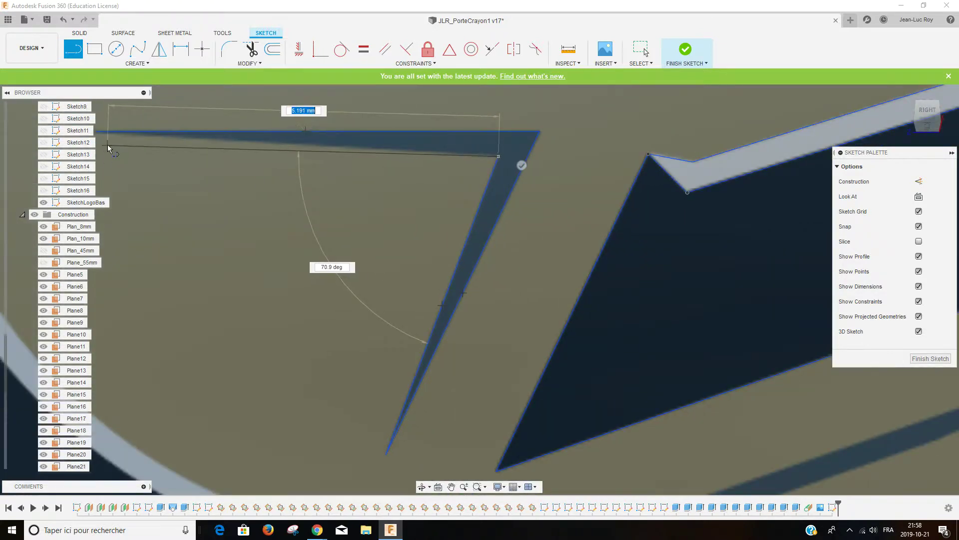
pyautogui.scroll(4, 107, 145)
pyautogui.scroll(3, 107, 145)
pyautogui.scroll(-2, 151, 146)
pyautogui.scroll(-2, 140, 142)
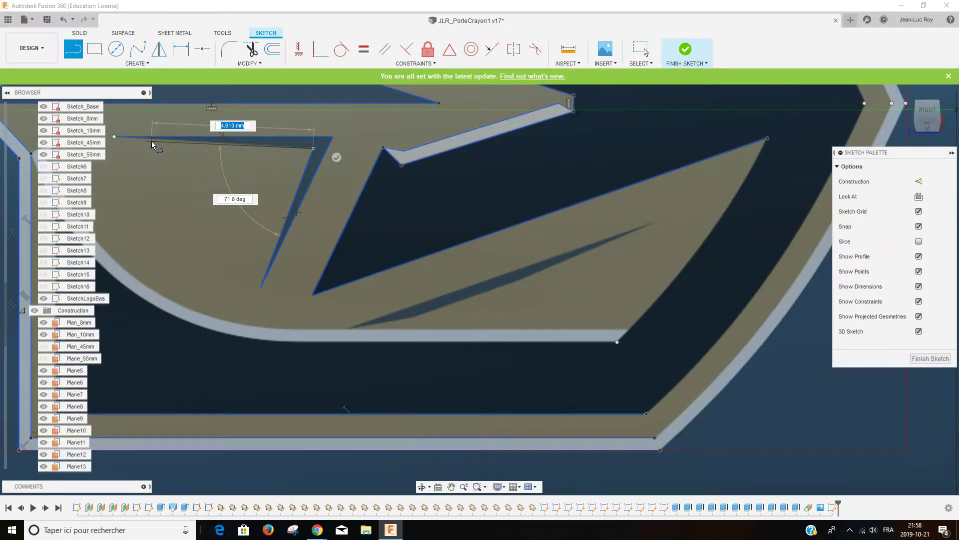
pyautogui.scroll(-1, 115, 138)
pyautogui.press('Escape')
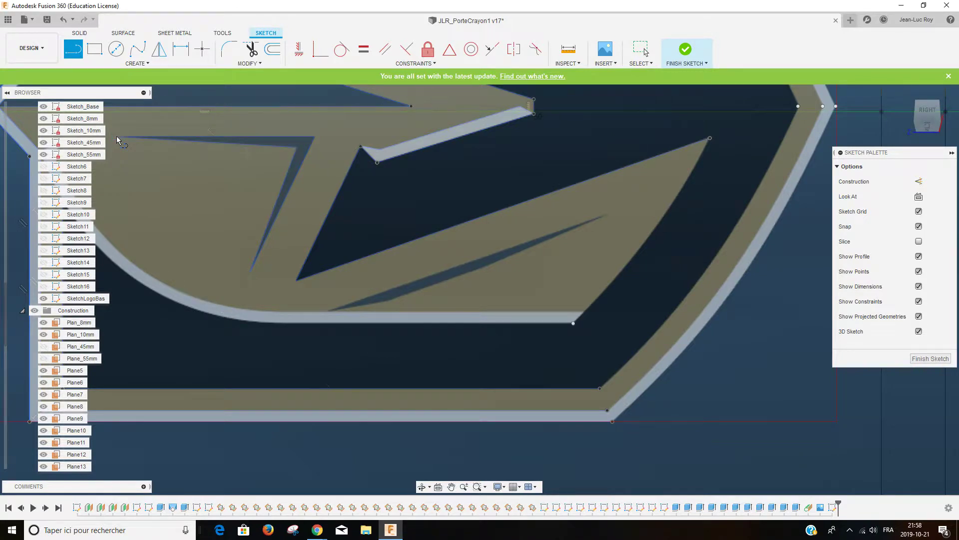
pyautogui.press('Escape')
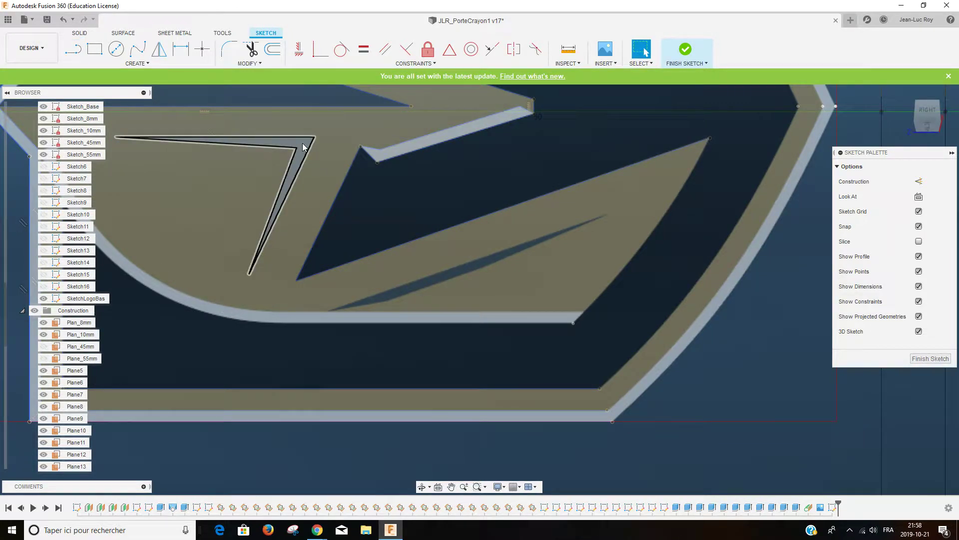
pyautogui.scroll(3, 402, 350)
# - Start a line at the tip of the long dark sliver in the lower slash
pyautogui.scroll(3, 349, 307)
pyautogui.scroll(3, 328, 250)
pyautogui.click(73, 49)
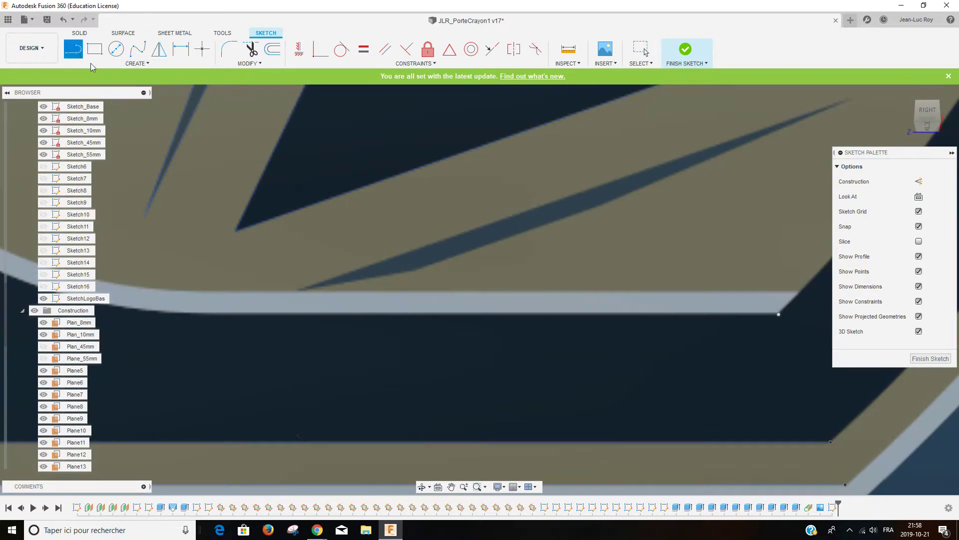
pyautogui.scroll(2, 305, 290)
pyautogui.scroll(1, 299, 286)
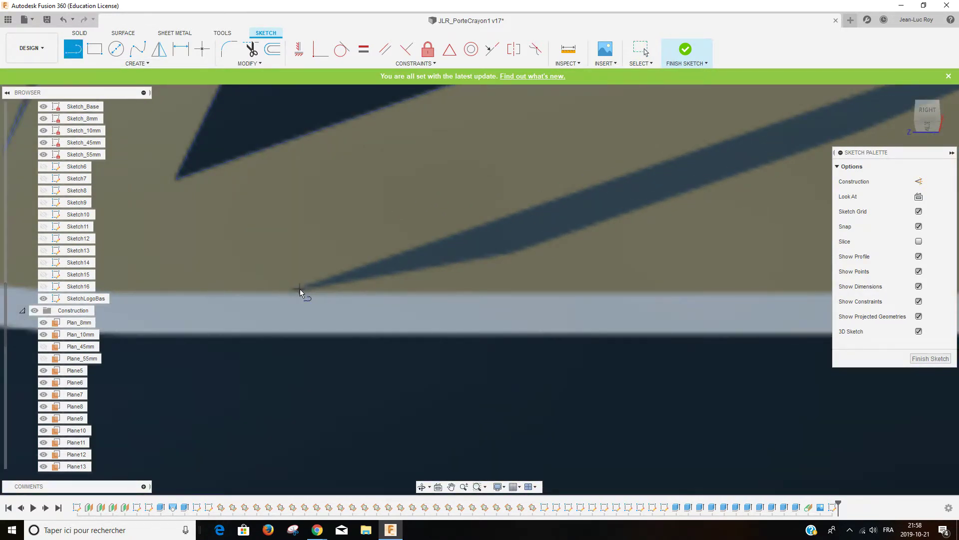
pyautogui.click(301, 287)
pyautogui.scroll(-2, 727, 197)
pyautogui.scroll(-2, 728, 196)
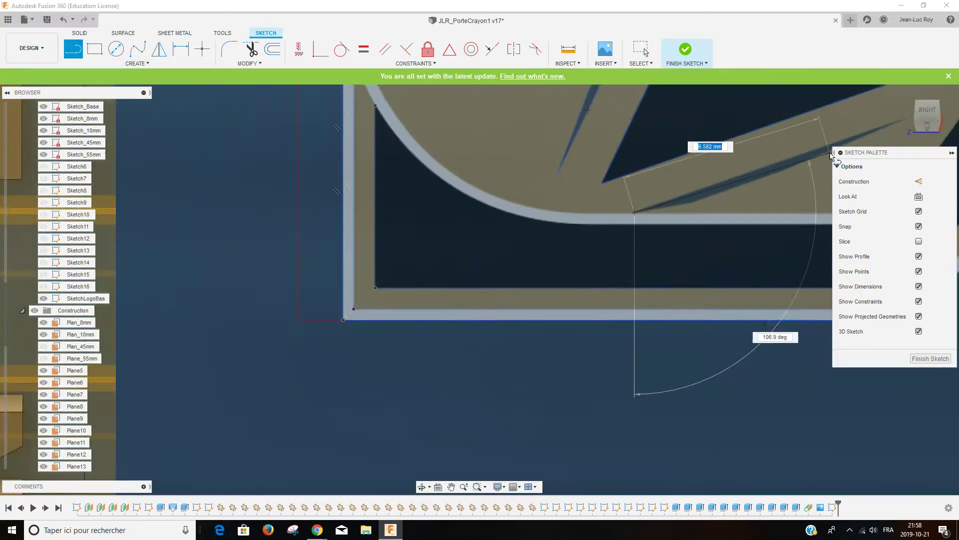
pyautogui.scroll(-3, 525, 203)
pyautogui.scroll(2, 565, 184)
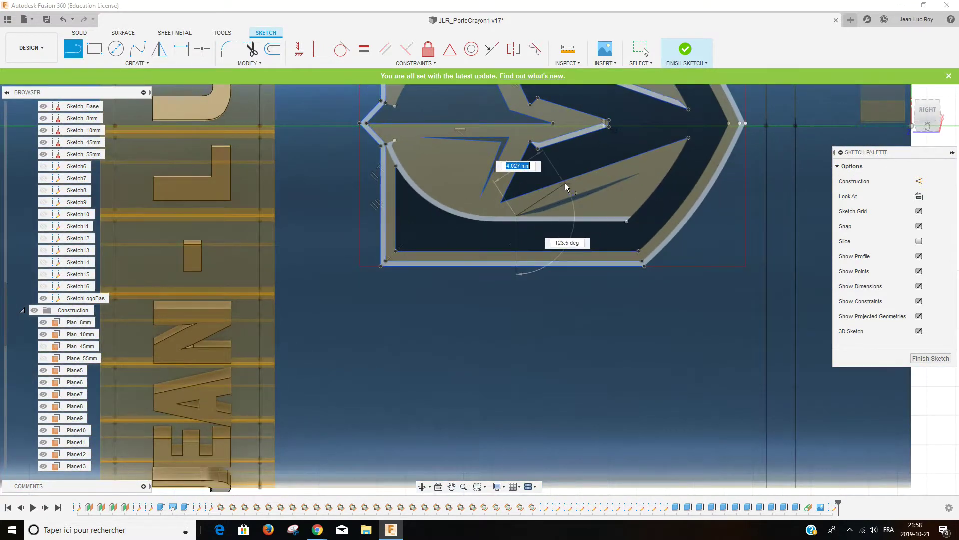
pyautogui.scroll(2, 645, 182)
pyautogui.scroll(1, 682, 167)
pyautogui.scroll(2, 697, 158)
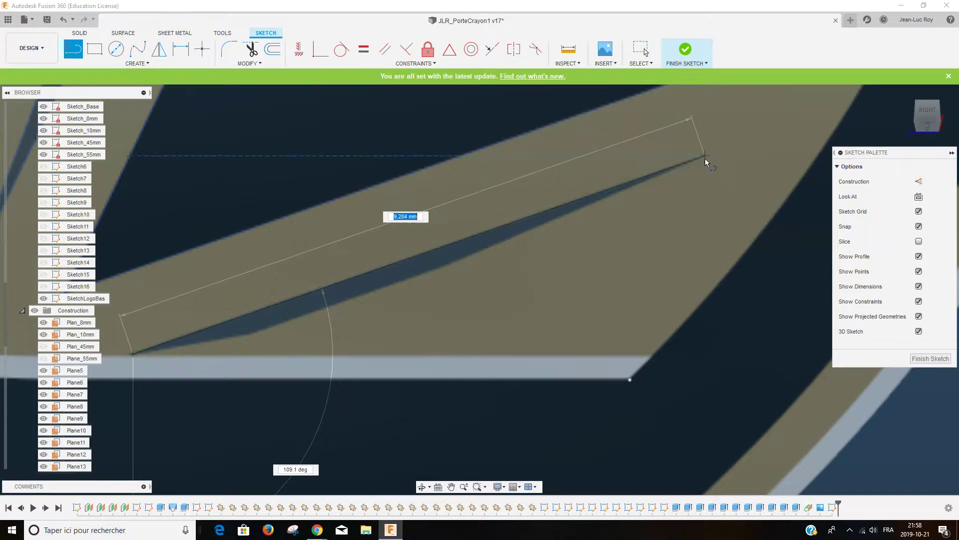
pyautogui.scroll(2, 702, 158)
# - Complete the sliver's outline through its far tip and lower corner, closing on the start point
pyautogui.click(702, 155)
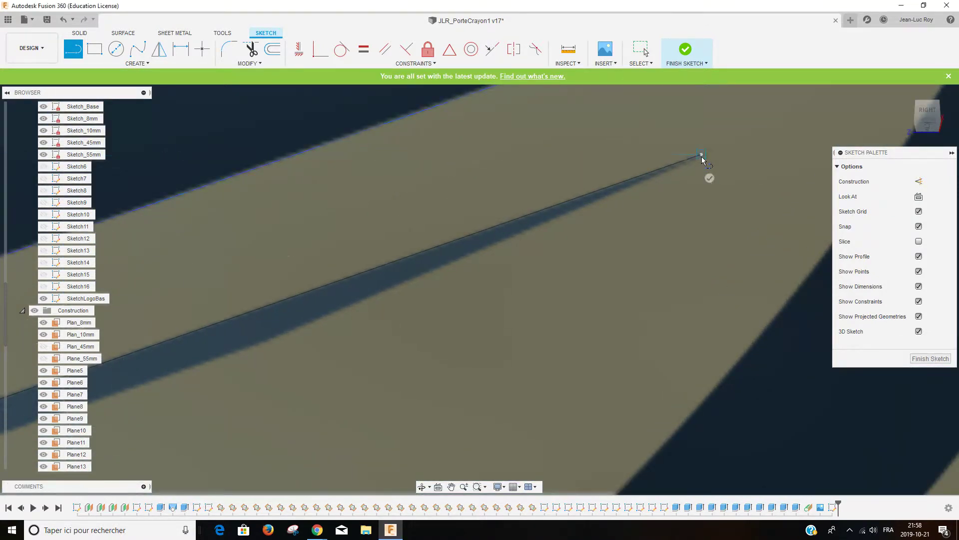
pyautogui.scroll(-2, 261, 328)
pyautogui.scroll(-2, 266, 335)
pyautogui.scroll(-2, 266, 335)
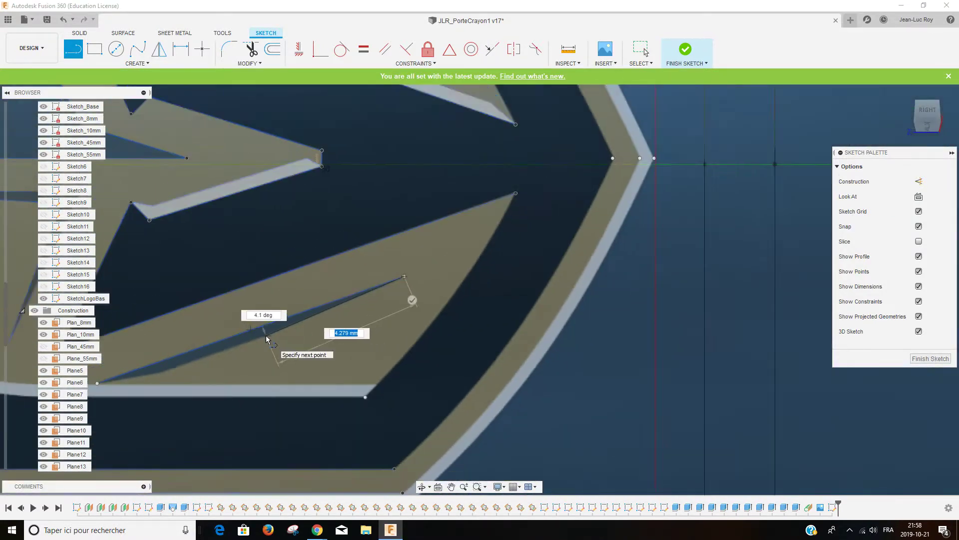
pyautogui.click(161, 372)
pyautogui.click(97, 383)
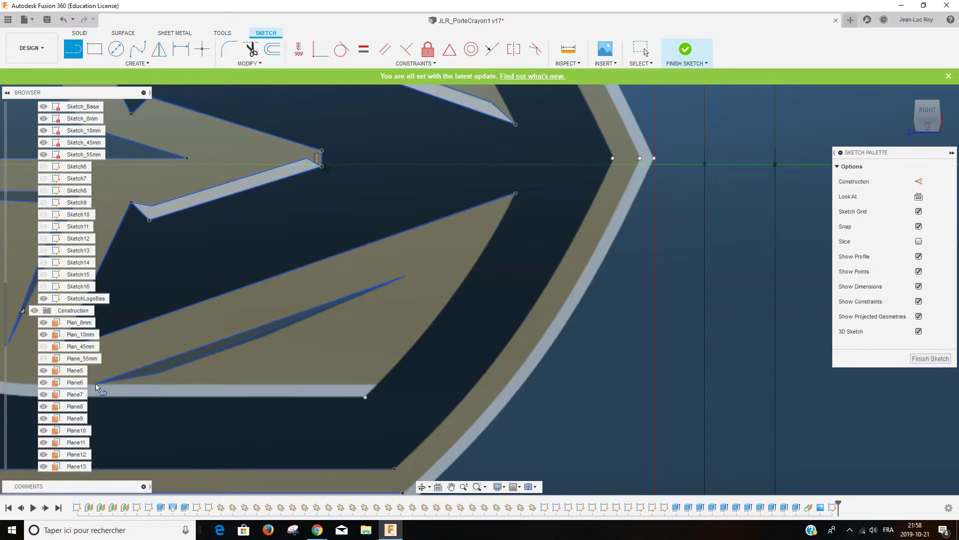
pyautogui.press('Escape')
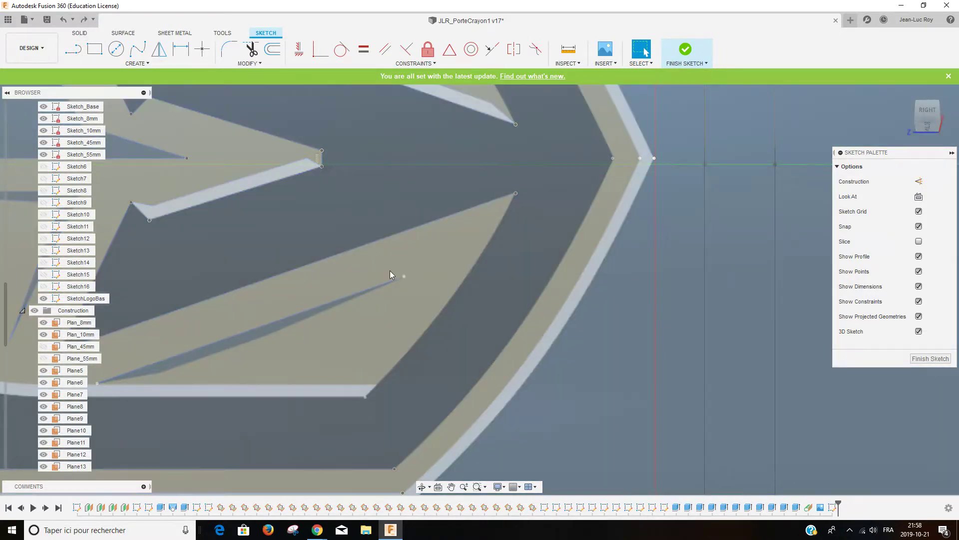
# - Draw lines from the second sliver's lower end along its edge to its tip
pyautogui.scroll(-1, 227, 342)
pyautogui.scroll(-1, 266, 256)
pyautogui.scroll(-1, 350, 250)
pyautogui.scroll(-1, 353, 247)
pyautogui.press('l')
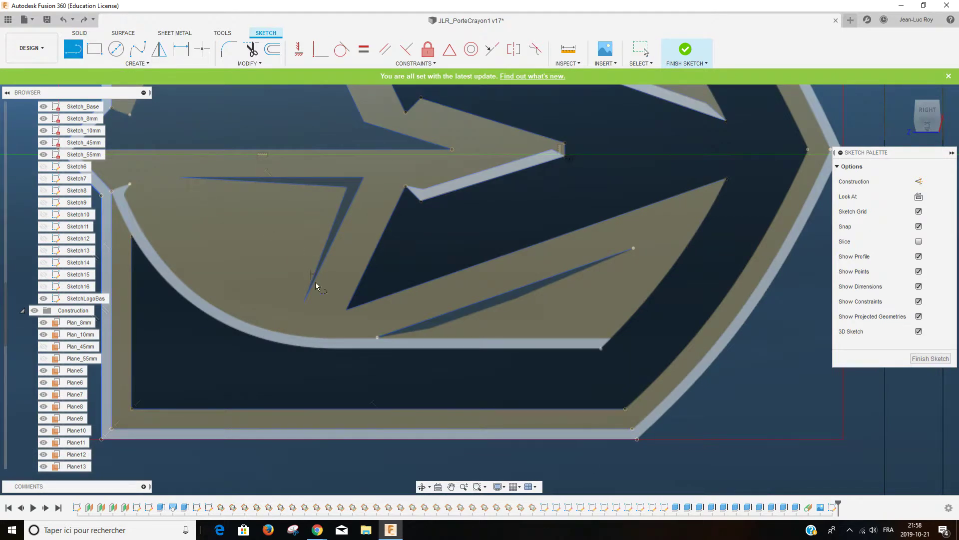
pyautogui.scroll(1, 389, 347)
pyautogui.scroll(2, 389, 347)
pyautogui.click(361, 327)
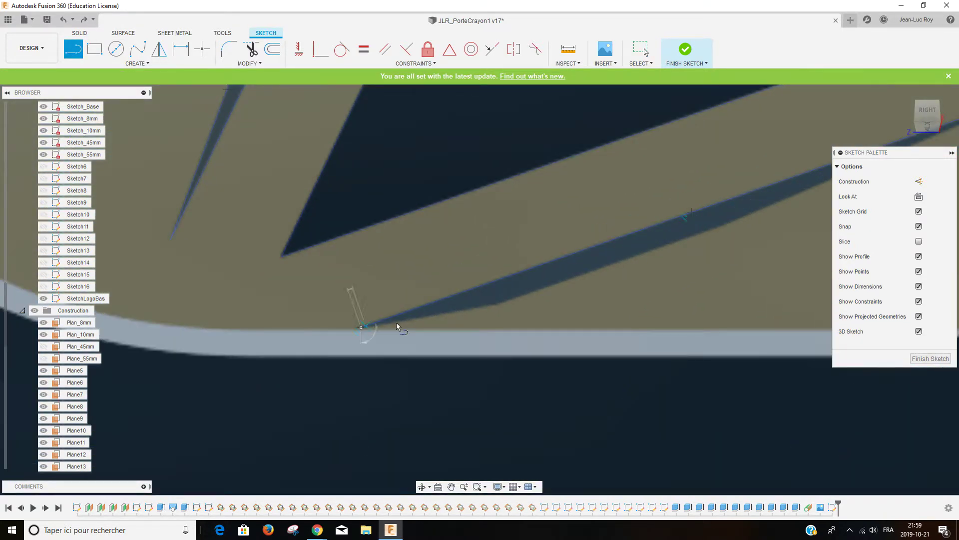
pyautogui.click(497, 304)
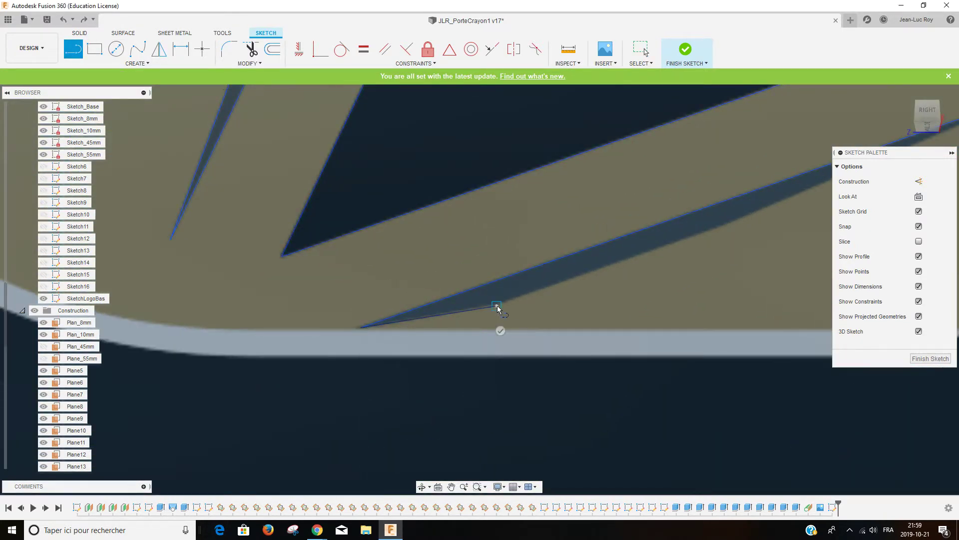
pyautogui.click(734, 223)
# - Close the second sliver's outline at its start point and exit the Line tool
pyautogui.scroll(-2, 735, 223)
pyautogui.scroll(-3, 739, 227)
pyautogui.scroll(-2, 707, 252)
pyautogui.scroll(-2, 547, 260)
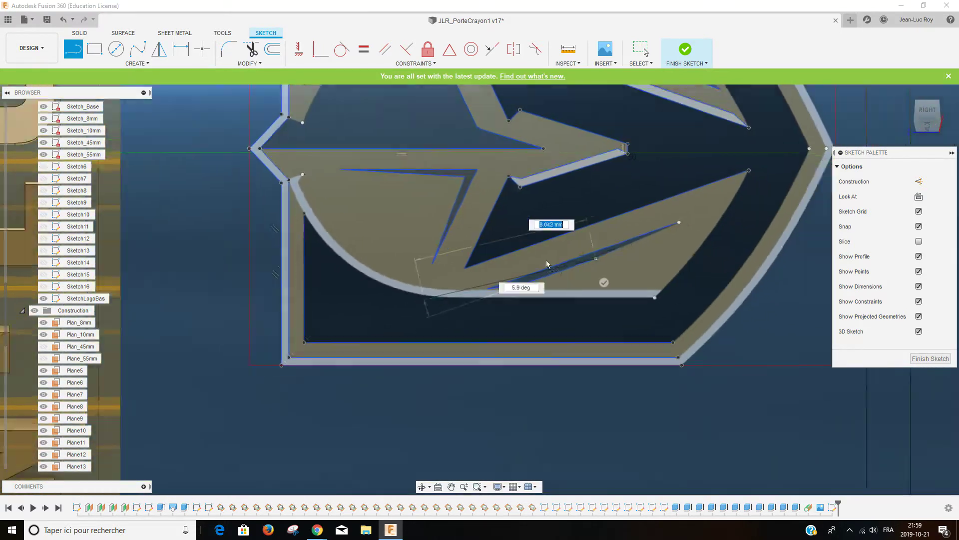
pyautogui.scroll(3, 656, 235)
pyautogui.scroll(3, 664, 232)
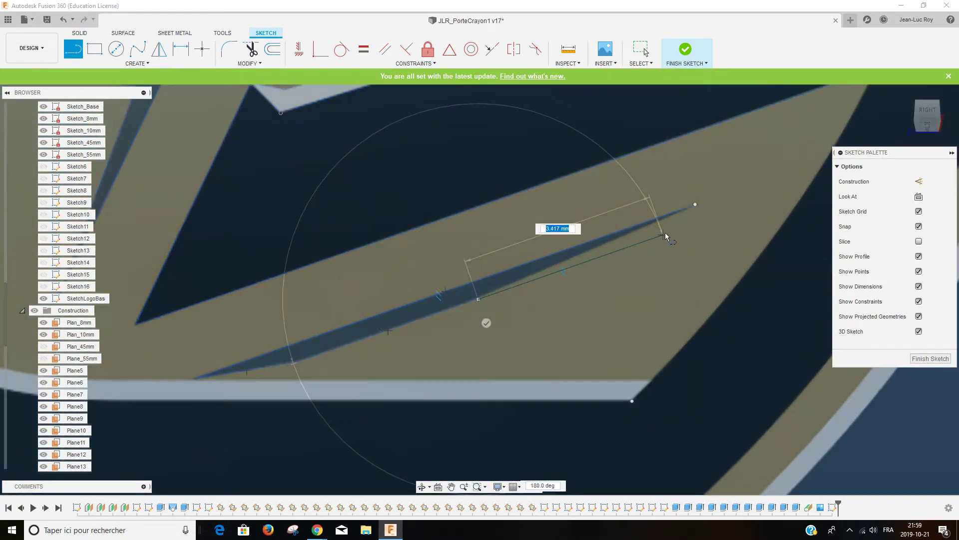
pyautogui.click(698, 203)
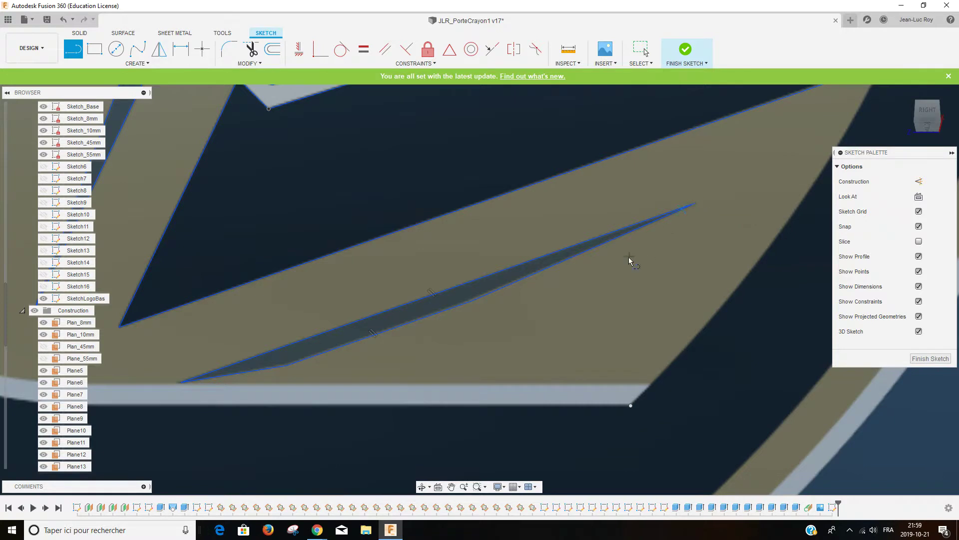
pyautogui.scroll(-2, 630, 259)
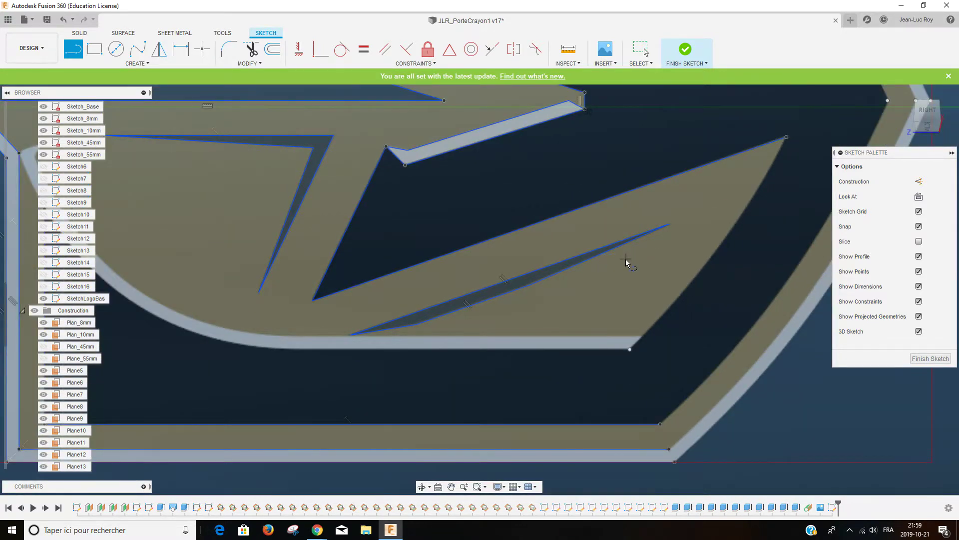
pyautogui.press('Escape')
pyautogui.scroll(-2, 534, 266)
pyautogui.scroll(-3, 634, 269)
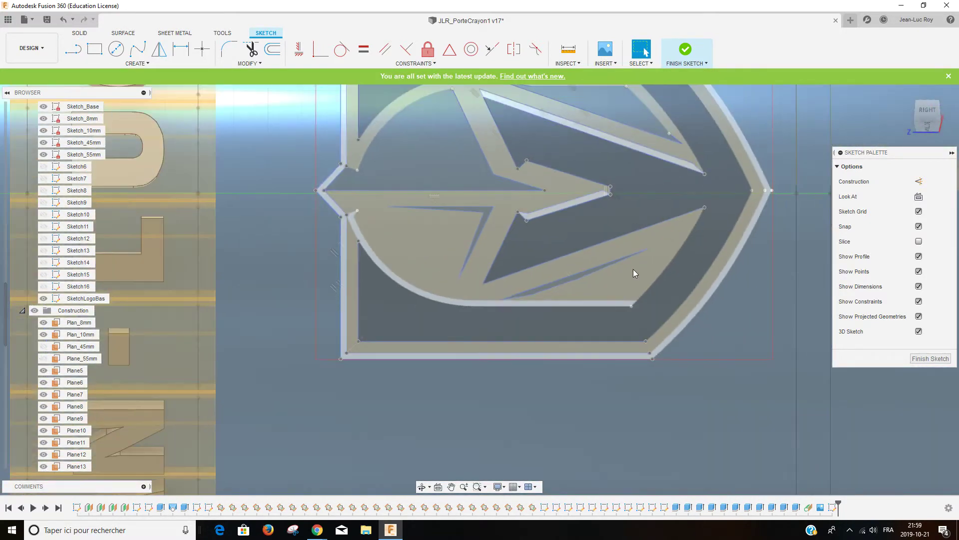
# - Zoom to the left arrow point and close the upper notch with a short line
pyautogui.scroll(-2, 633, 269)
pyautogui.scroll(3, 555, 294)
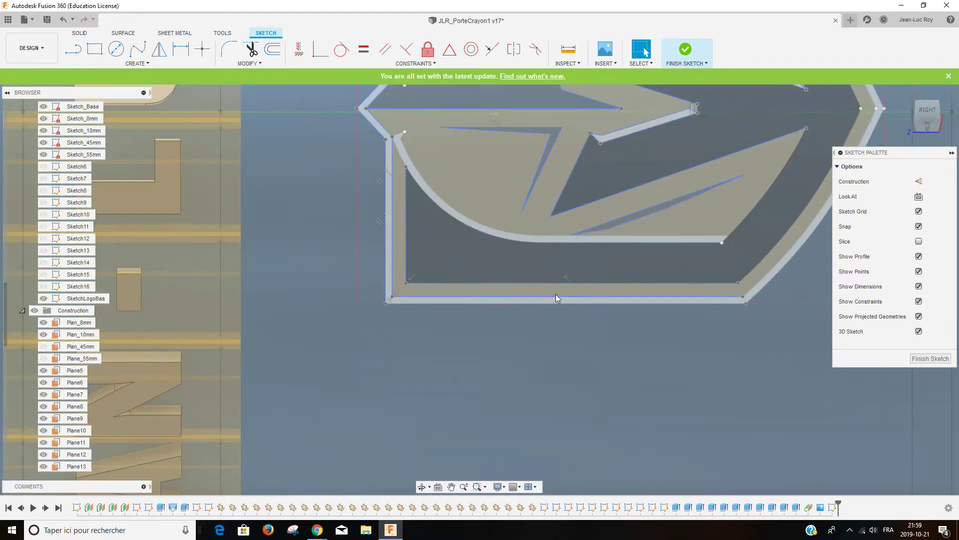
pyautogui.scroll(-2, 556, 294)
pyautogui.scroll(-2, 425, 185)
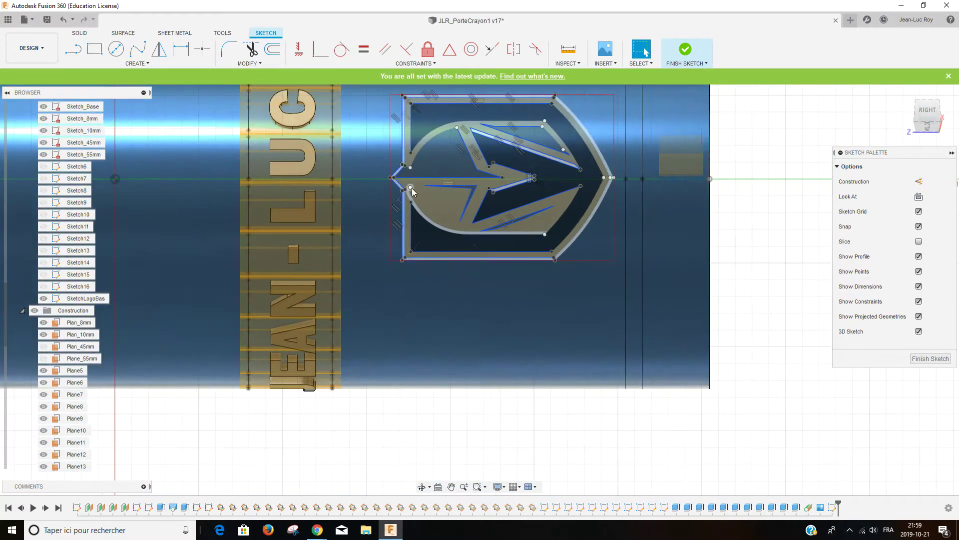
pyautogui.scroll(1, 412, 187)
pyautogui.scroll(-2, 416, 315)
pyautogui.scroll(3, 413, 312)
pyautogui.scroll(2, 397, 351)
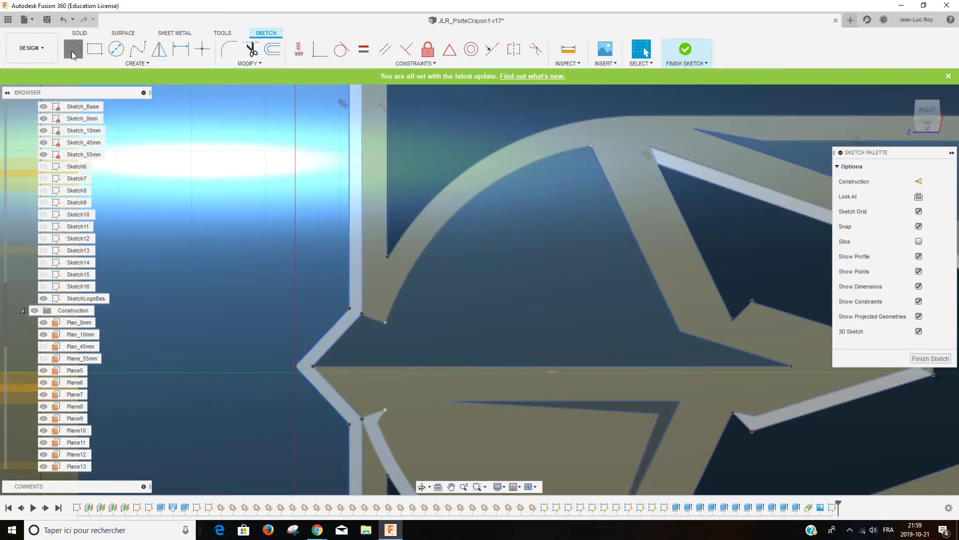
pyautogui.click(74, 50)
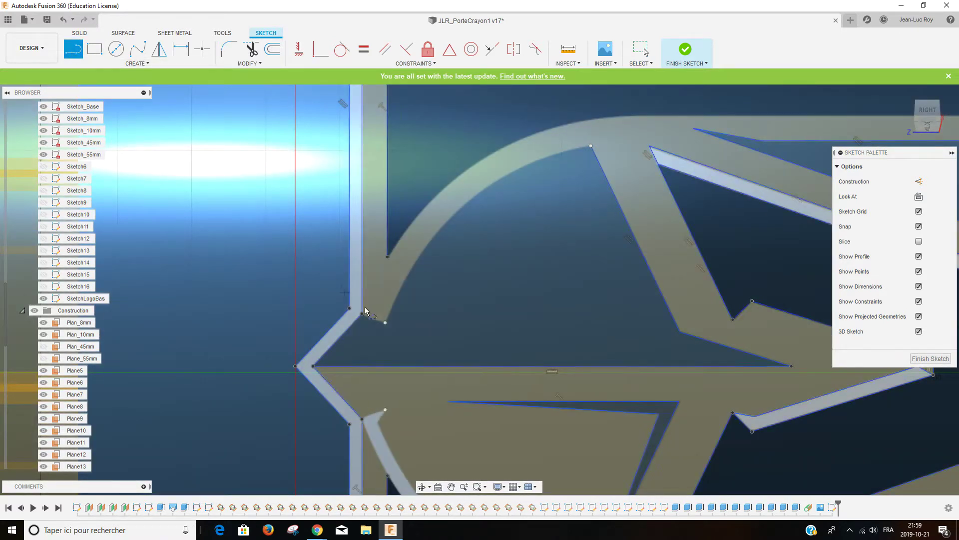
pyautogui.click(363, 314)
pyautogui.click(385, 324)
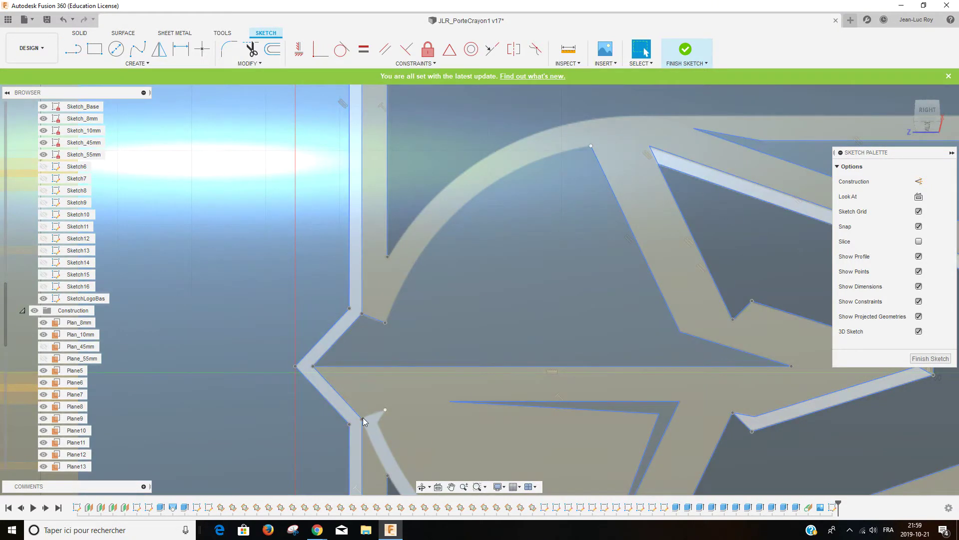
pyautogui.press('Escape')
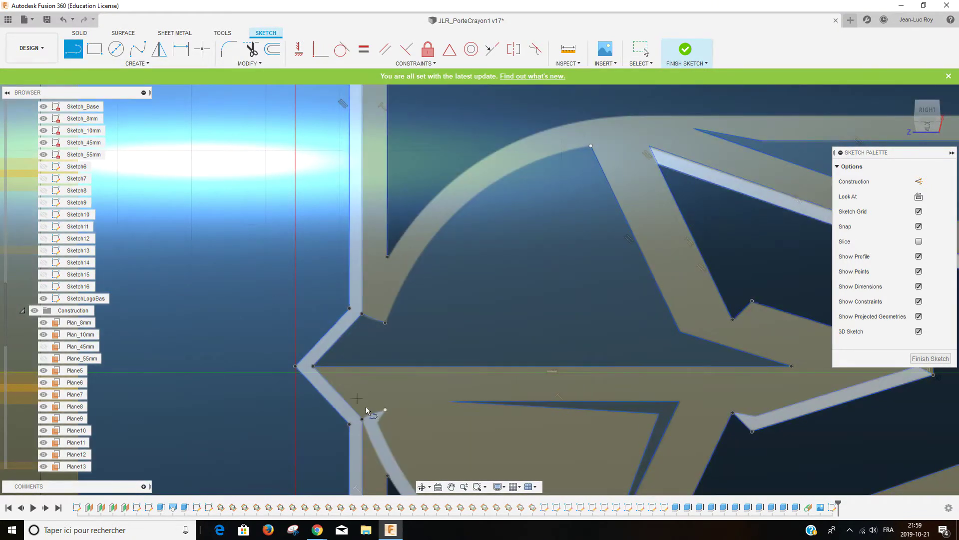
# - Close the lower notch where the slash meets the shield's left edge with a short line
pyautogui.click(362, 418)
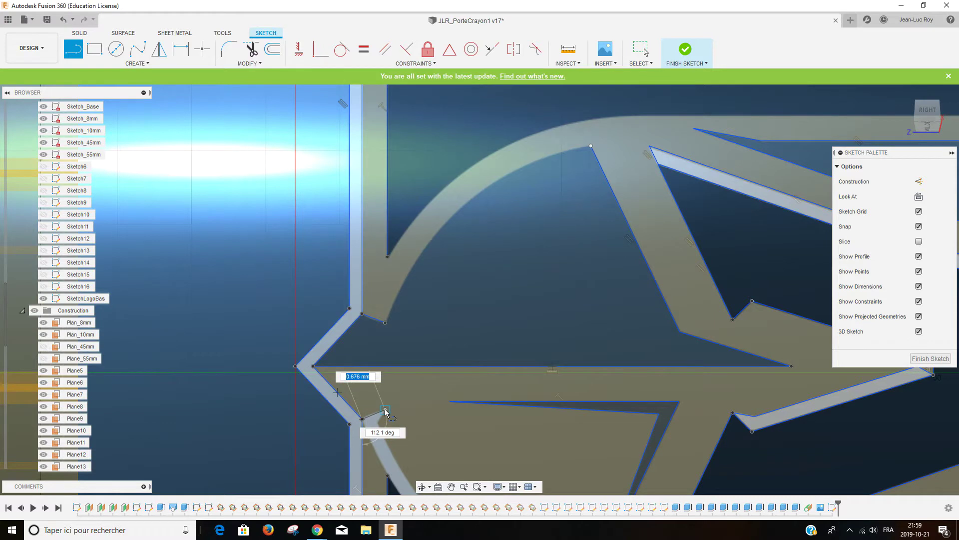
pyautogui.click(384, 411)
pyautogui.scroll(5, 380, 422)
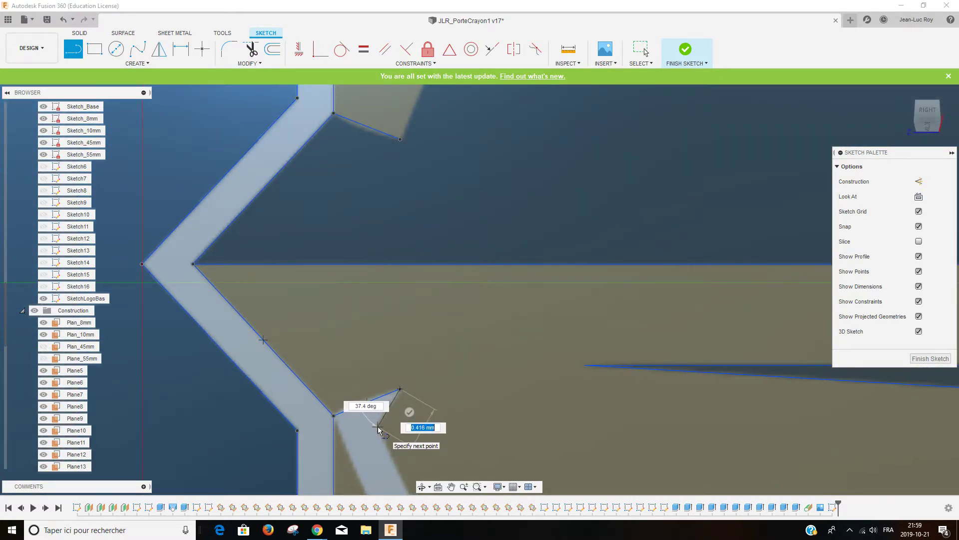
pyautogui.press('Escape')
pyautogui.press('Escape')
pyautogui.scroll(-5, 378, 426)
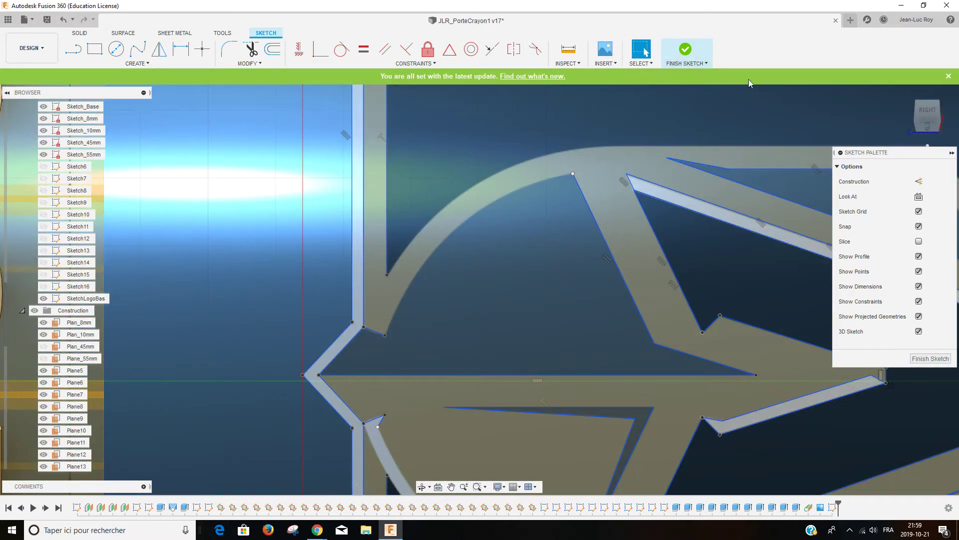
# - Finish the logo sketch and save the design with the version description JLR_PorteCrayon
pyautogui.click(686, 53)
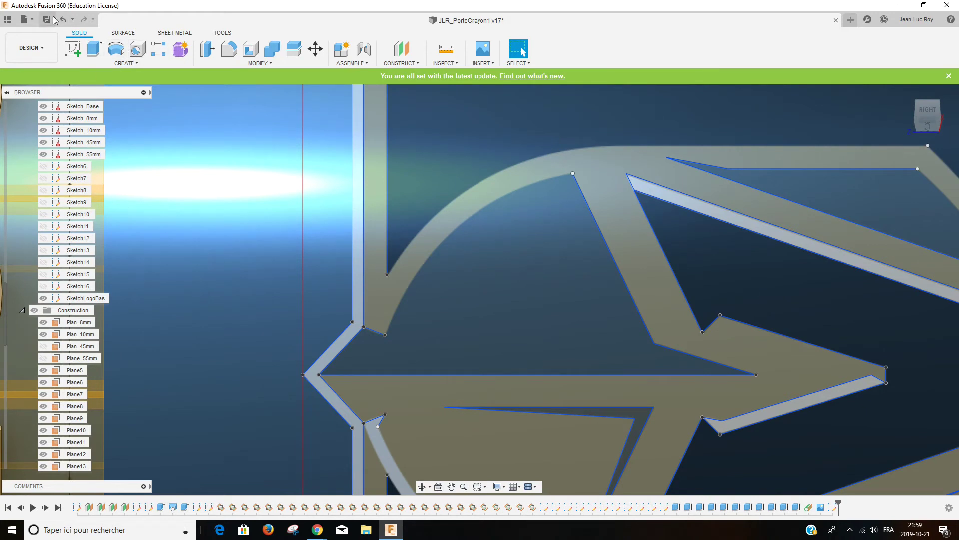
pyautogui.click(46, 19)
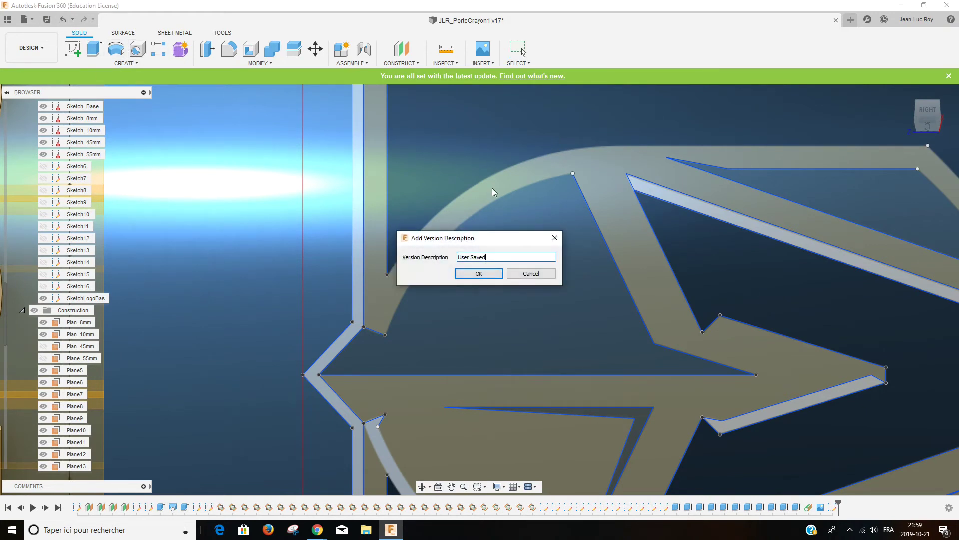
pyautogui.write('JLR_PorteCrayon1')
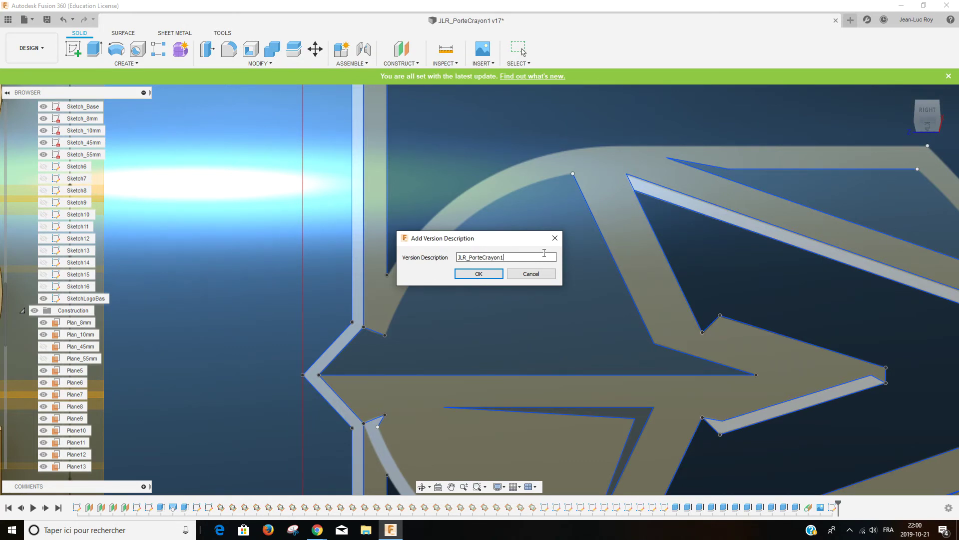
pyautogui.press('Return')
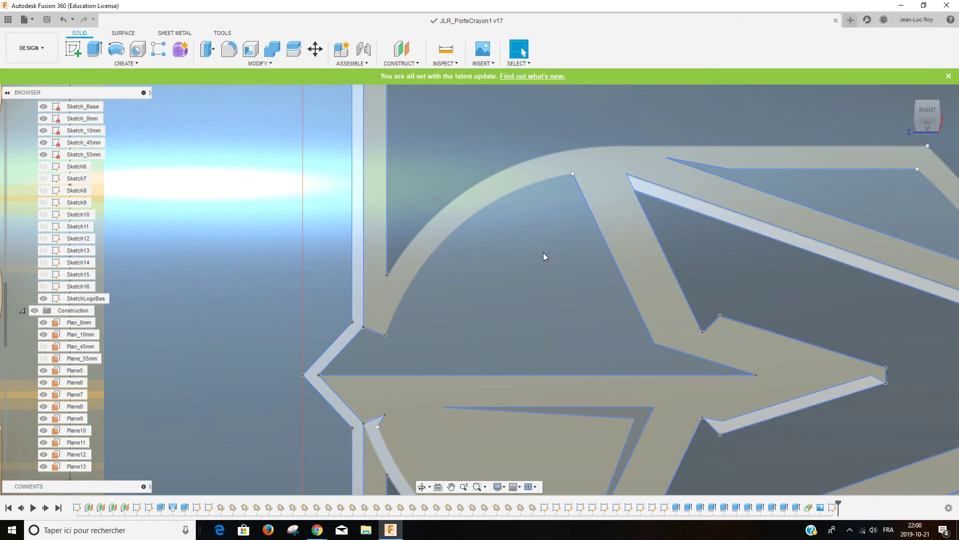